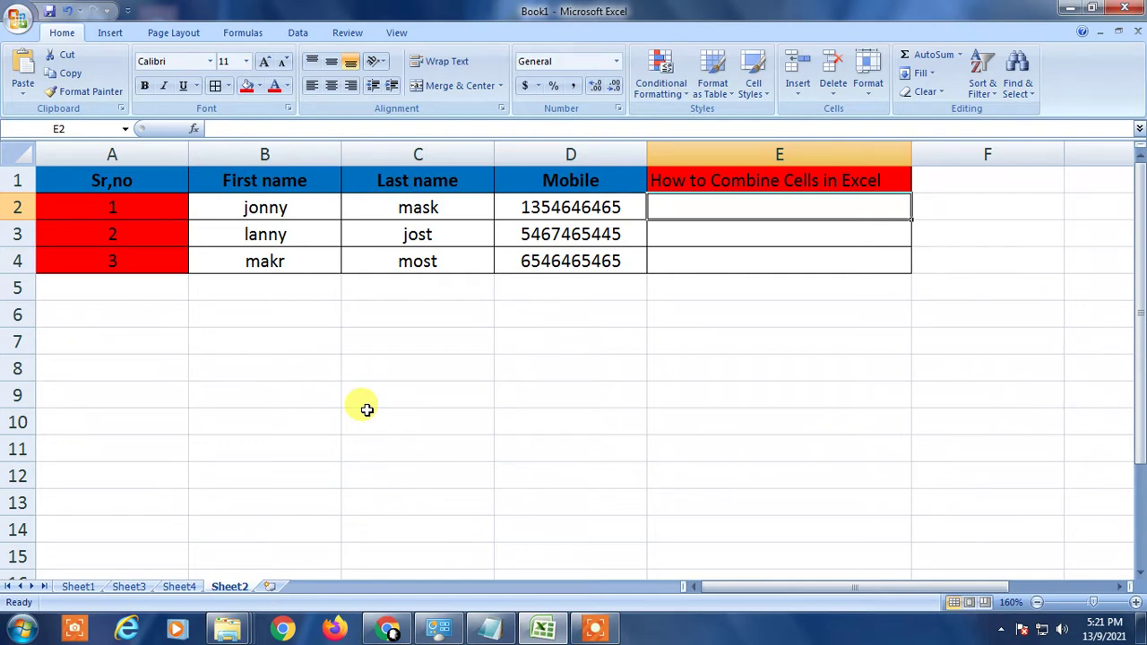
{"action": "left_click", "coordinate": [269, 209]}
{"action": "left_click", "coordinate": [418, 208]}
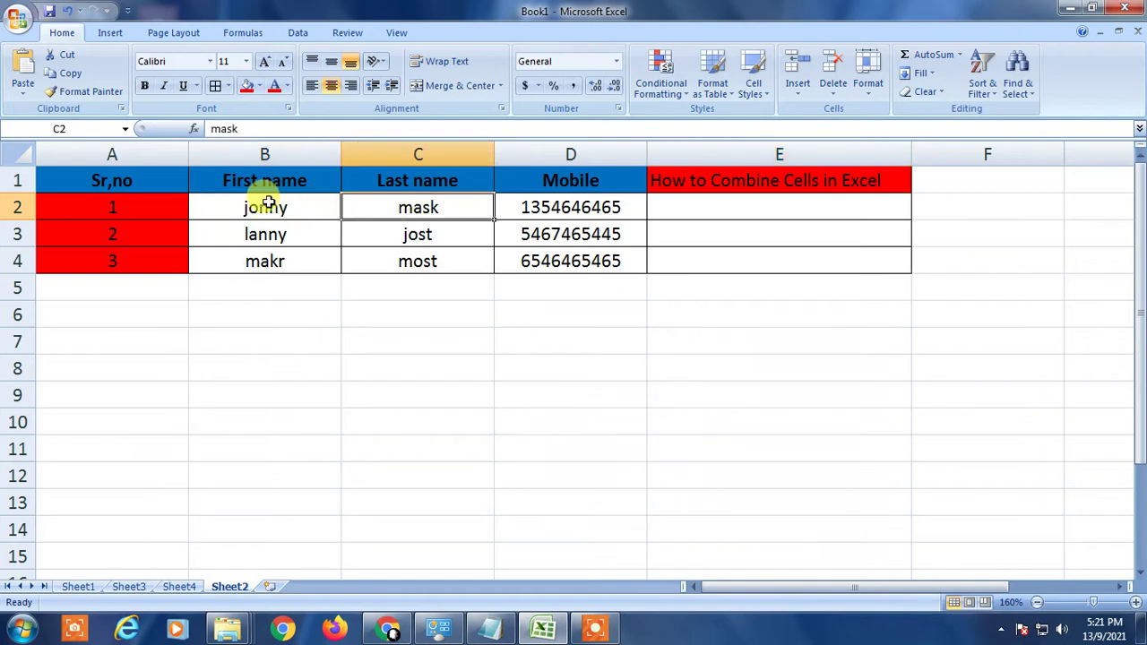
{"action": "left_click", "coordinate": [565, 211]}
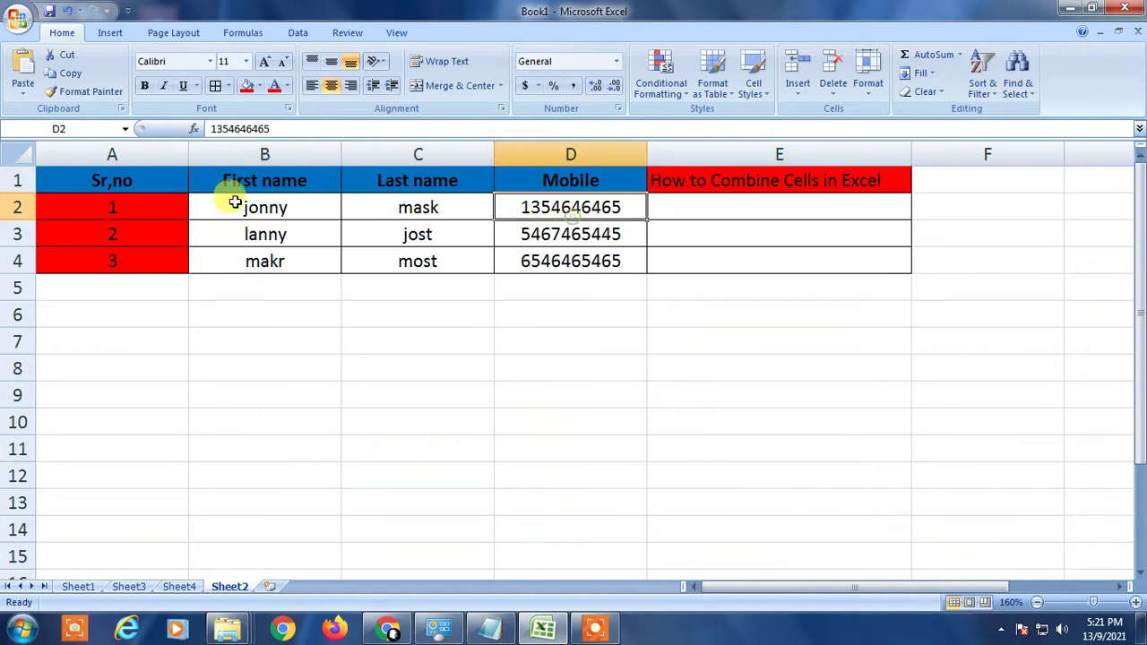
{"action": "left_click", "coordinate": [240, 206]}
{"action": "left_click", "coordinate": [408, 207]}
{"action": "left_click", "coordinate": [548, 207]}
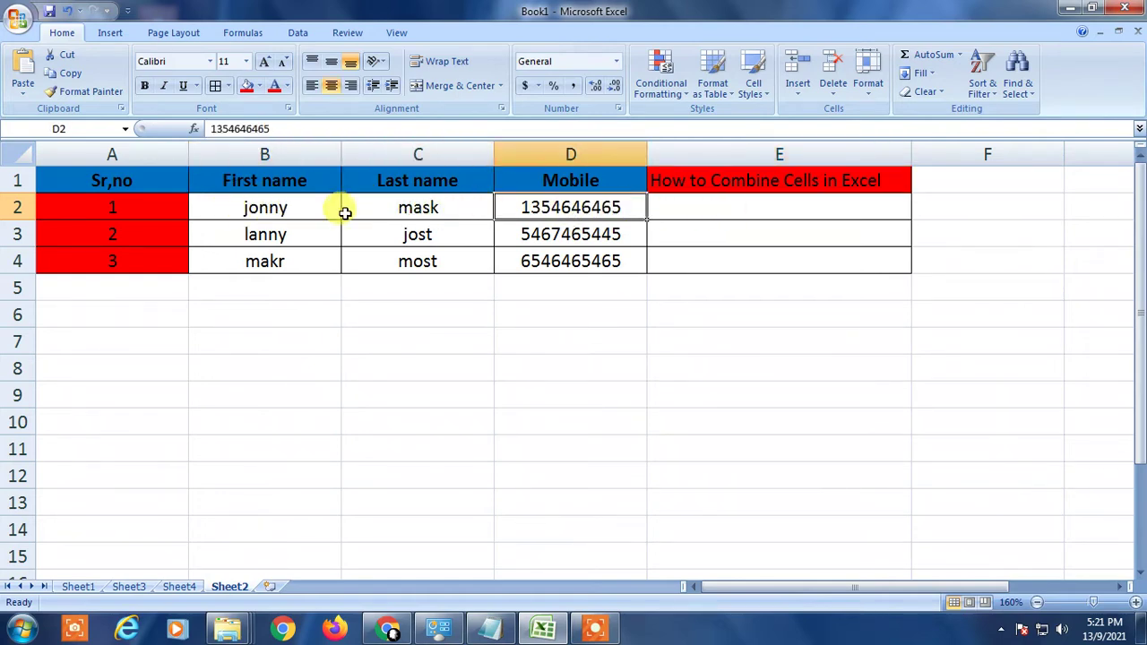
{"action": "left_click", "coordinate": [305, 204]}
{"action": "left_click", "coordinate": [418, 207]}
{"action": "left_click", "coordinate": [570, 210]}
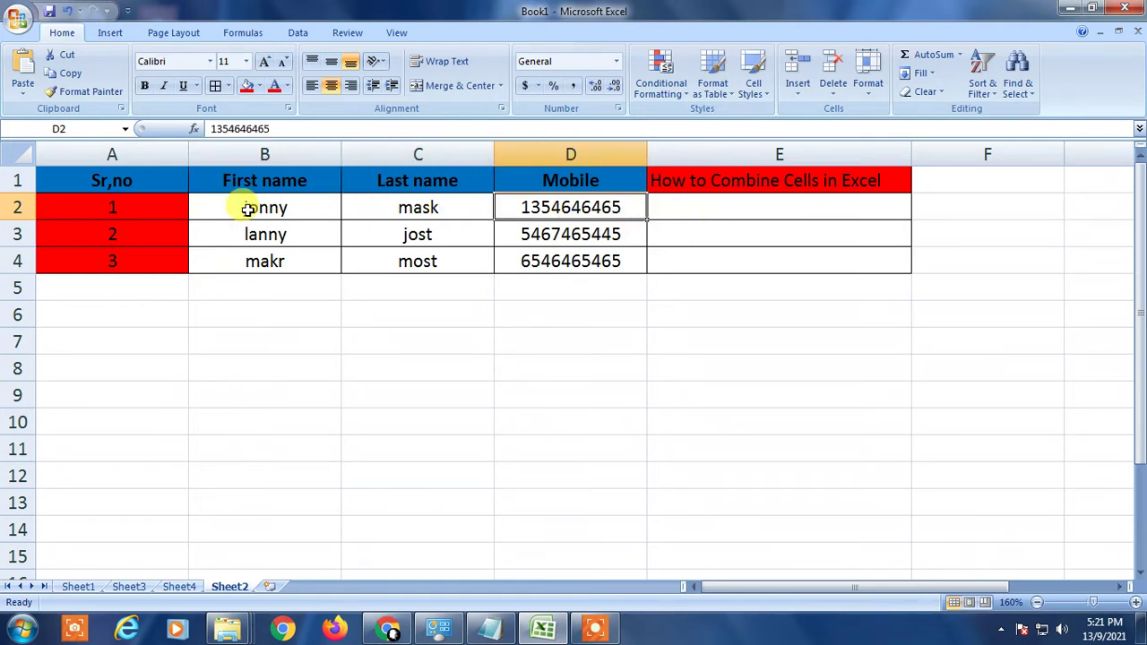
{"action": "left_click", "coordinate": [314, 207]}
{"action": "left_click", "coordinate": [417, 207]}
{"action": "left_click", "coordinate": [530, 207]}
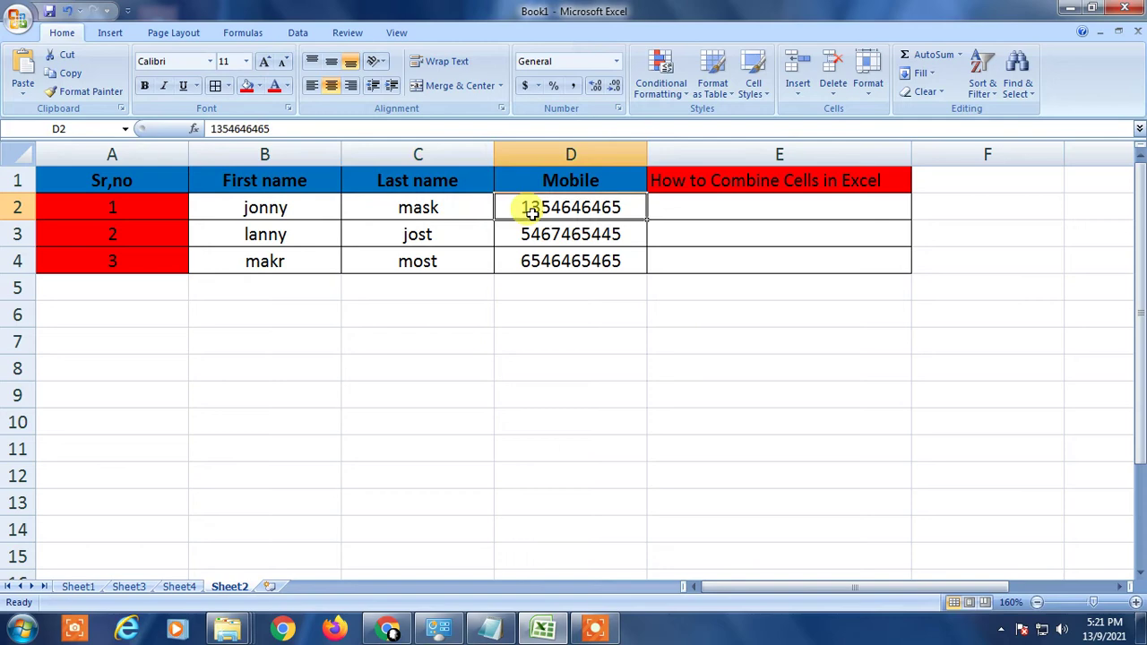
{"action": "left_click", "coordinate": [714, 210]}
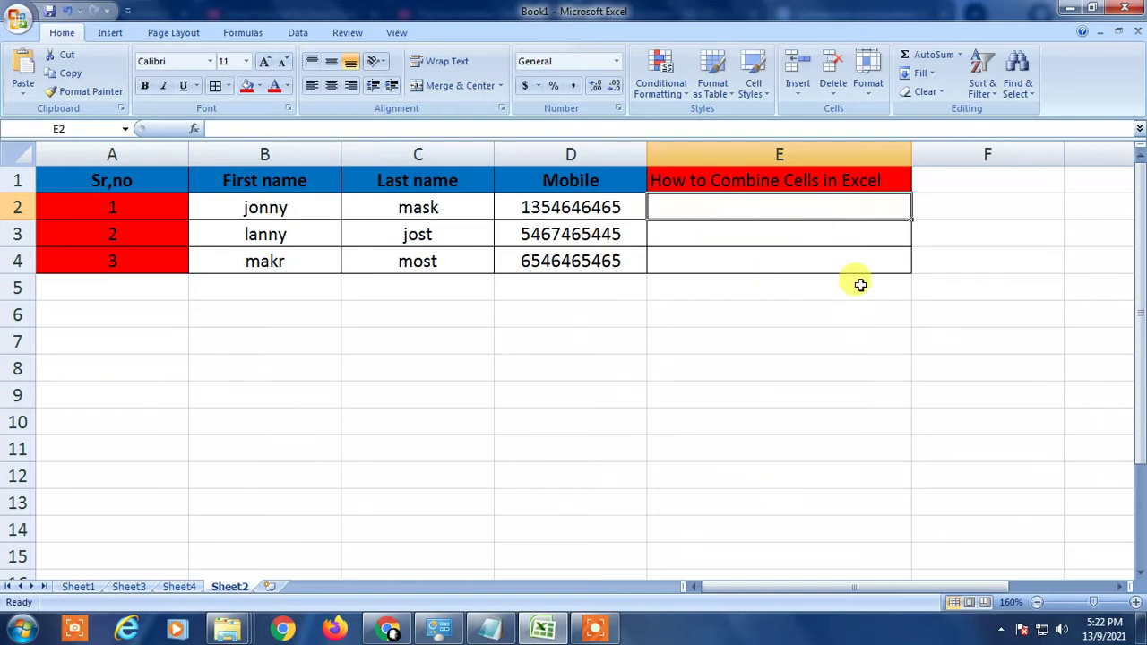
{"action": "type", "text": "="}
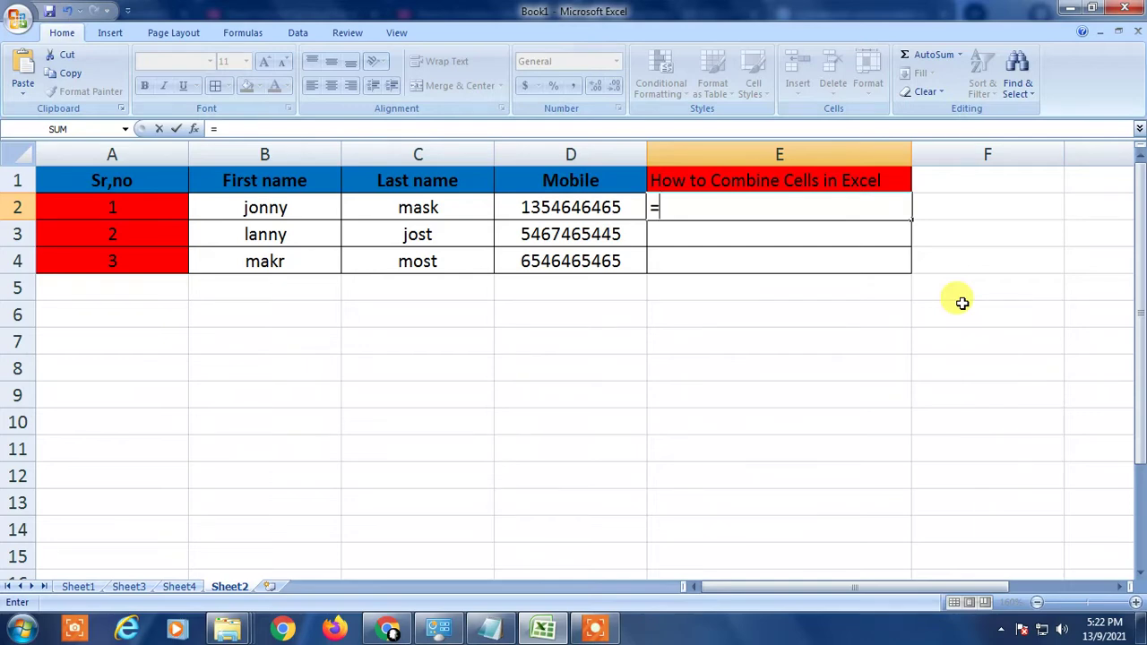
{"action": "type", "text": "con"}
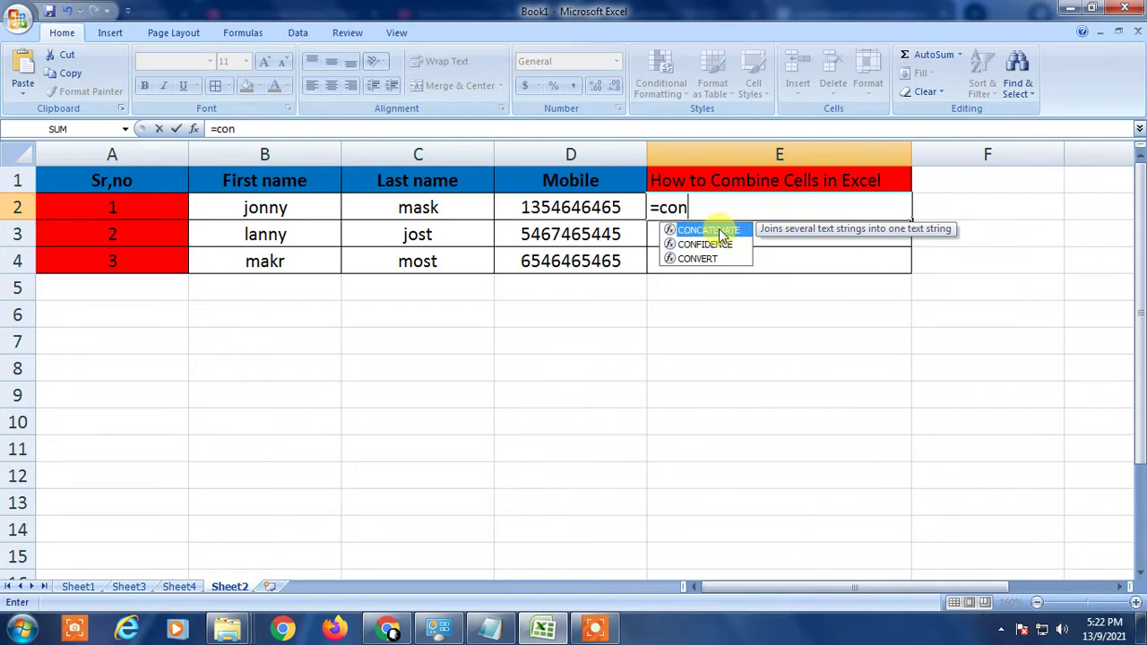
{"action": "double_click", "coordinate": [719, 231]}
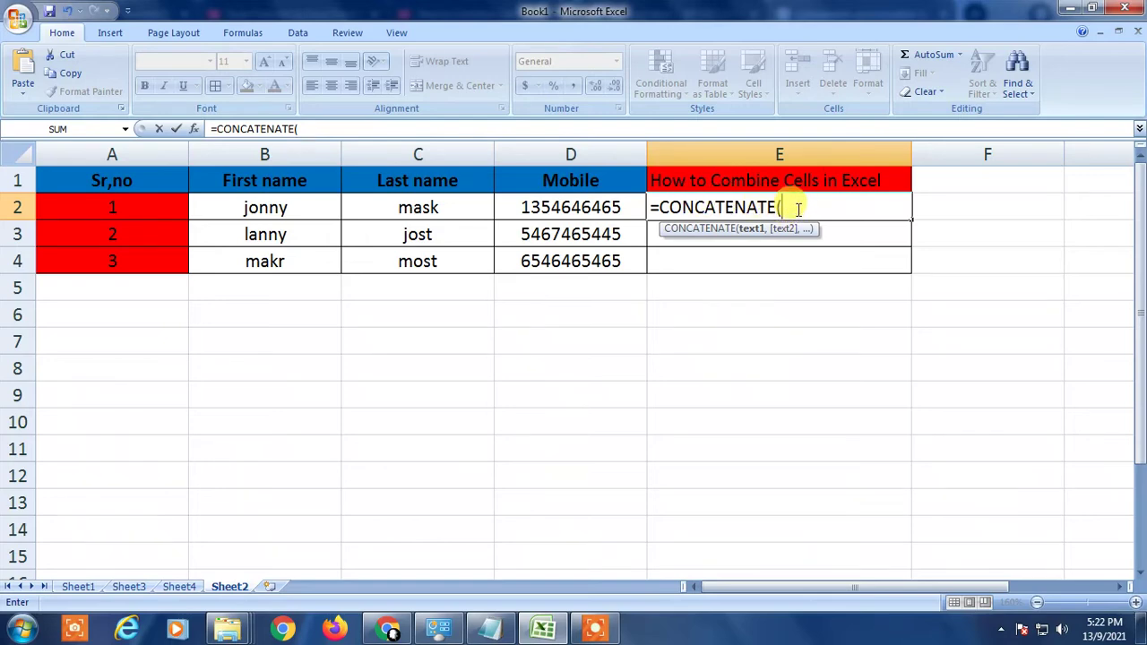
{"action": "left_click", "coordinate": [292, 205]}
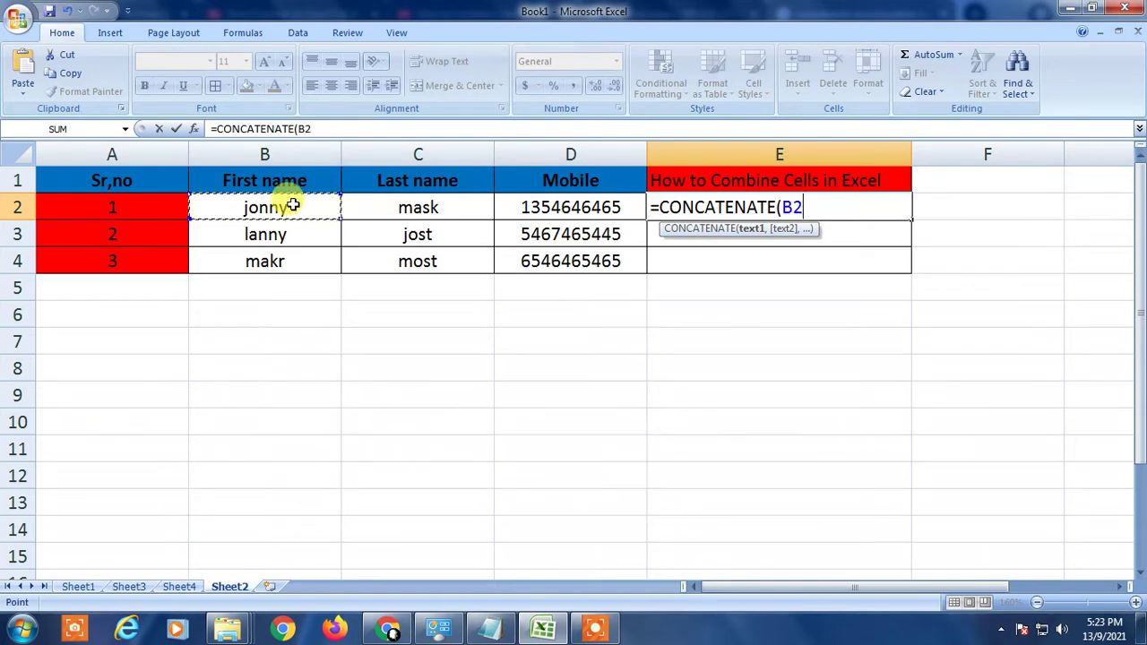
{"action": "type", "text": ","}
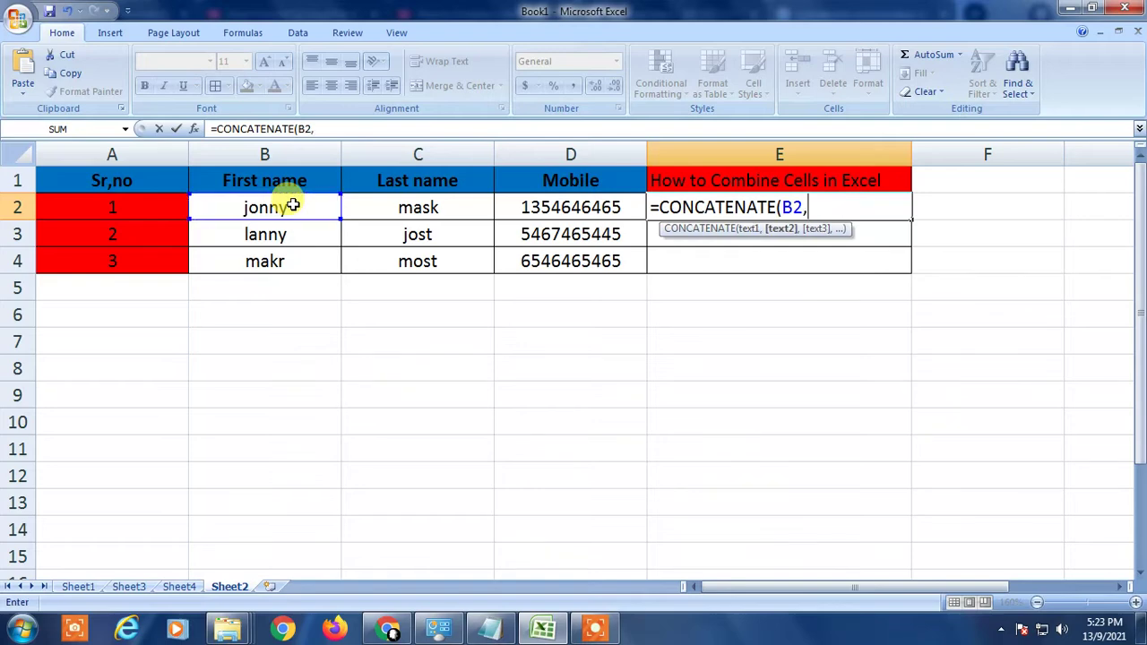
{"action": "left_click", "coordinate": [403, 219]}
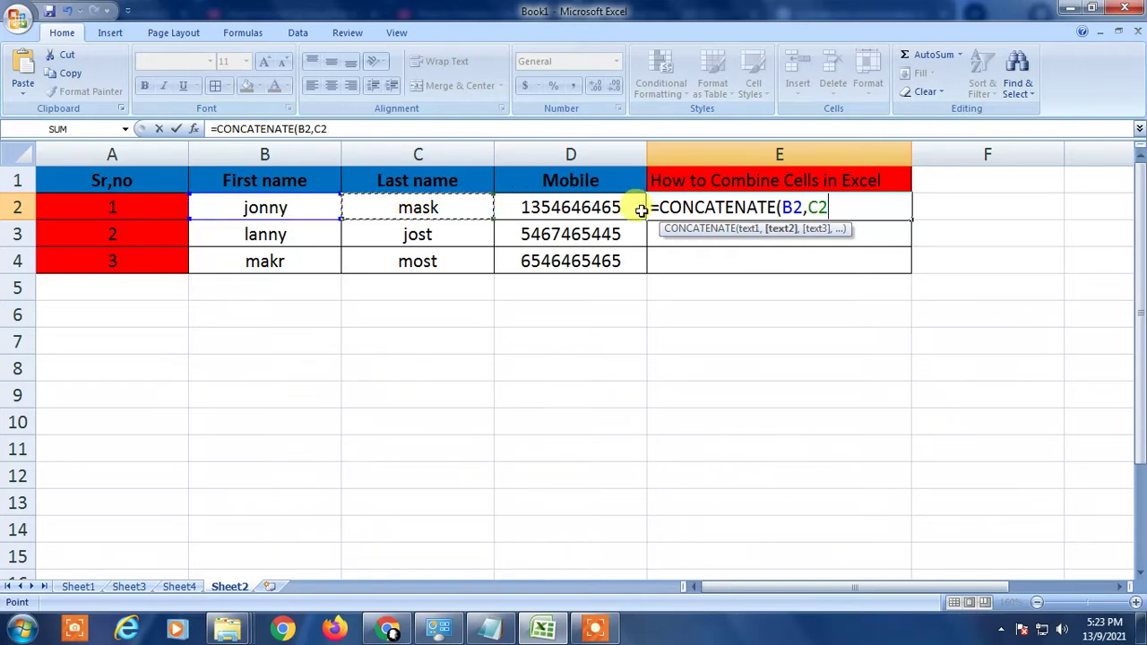
{"action": "type", "text": ","}
{"action": "left_click", "coordinate": [538, 205]}
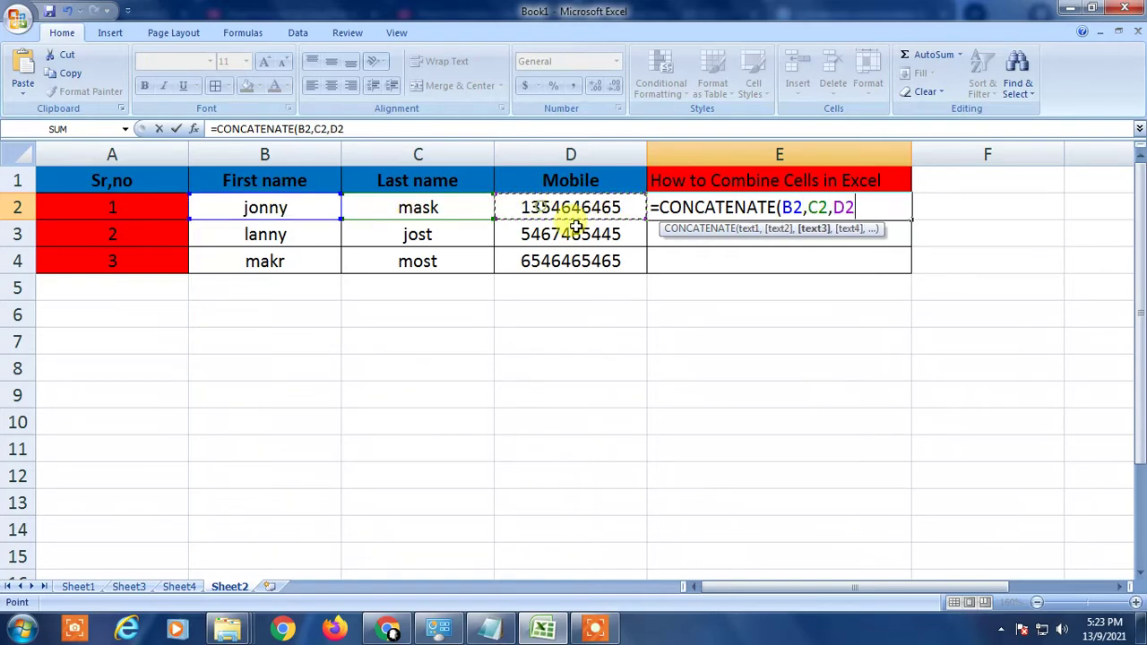
{"action": "type", "text": ","}
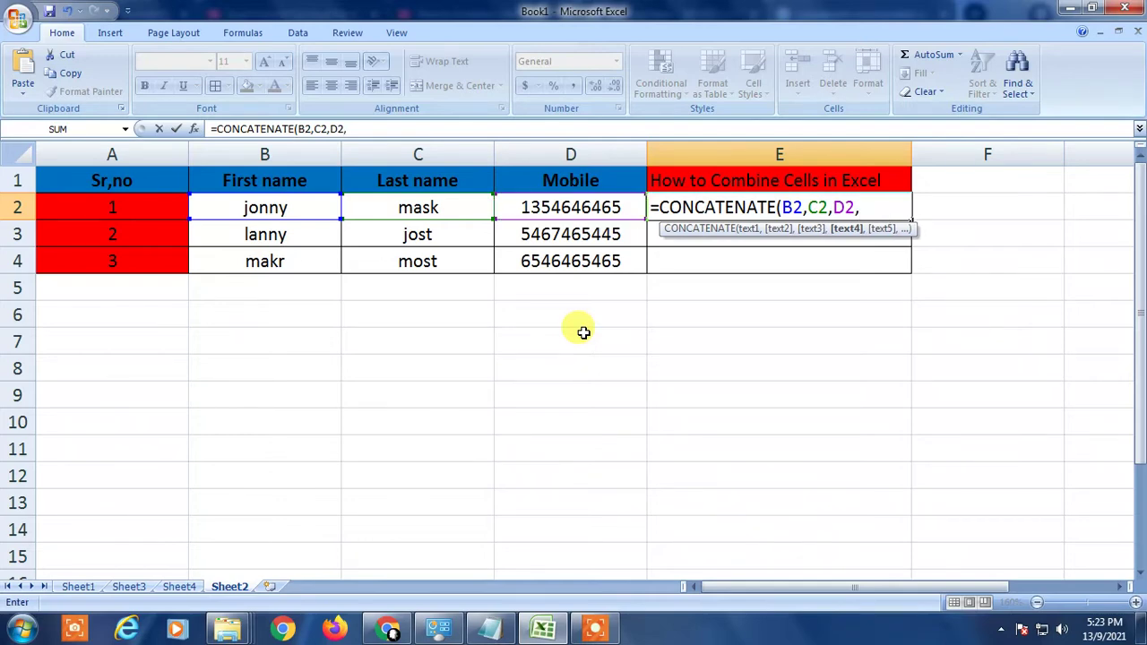
{"action": "type", "text": ")"}
{"action": "key", "text": "Return"}
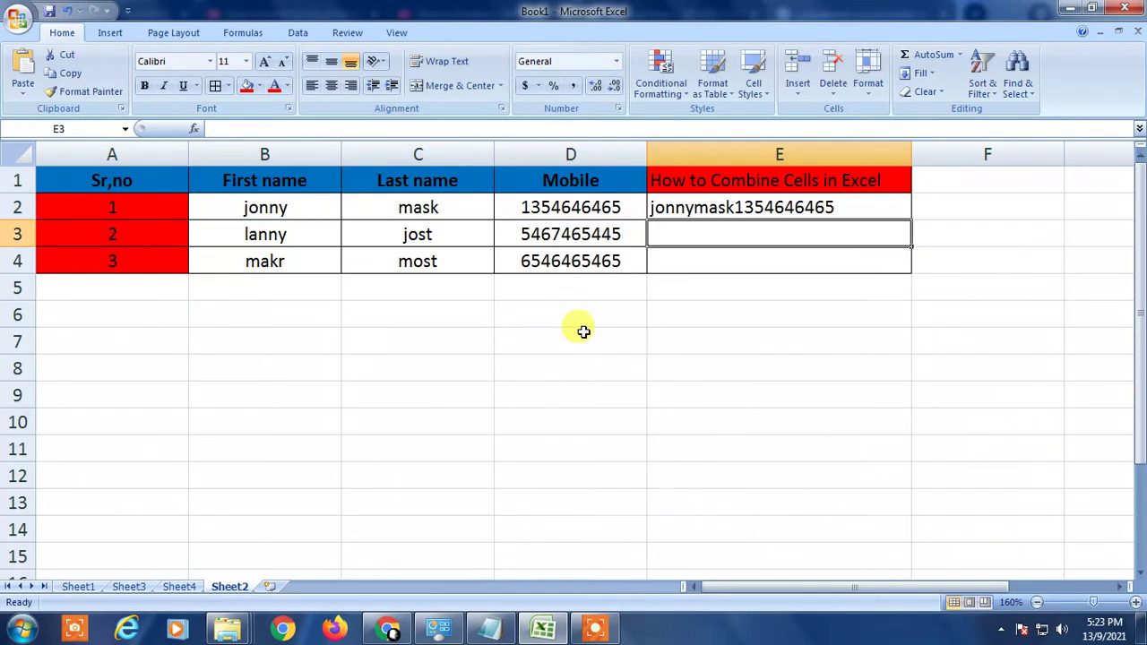
- Review E2's formula against the B2, C2 and D2 cells it combines
{"action": "left_click", "coordinate": [690, 207]}
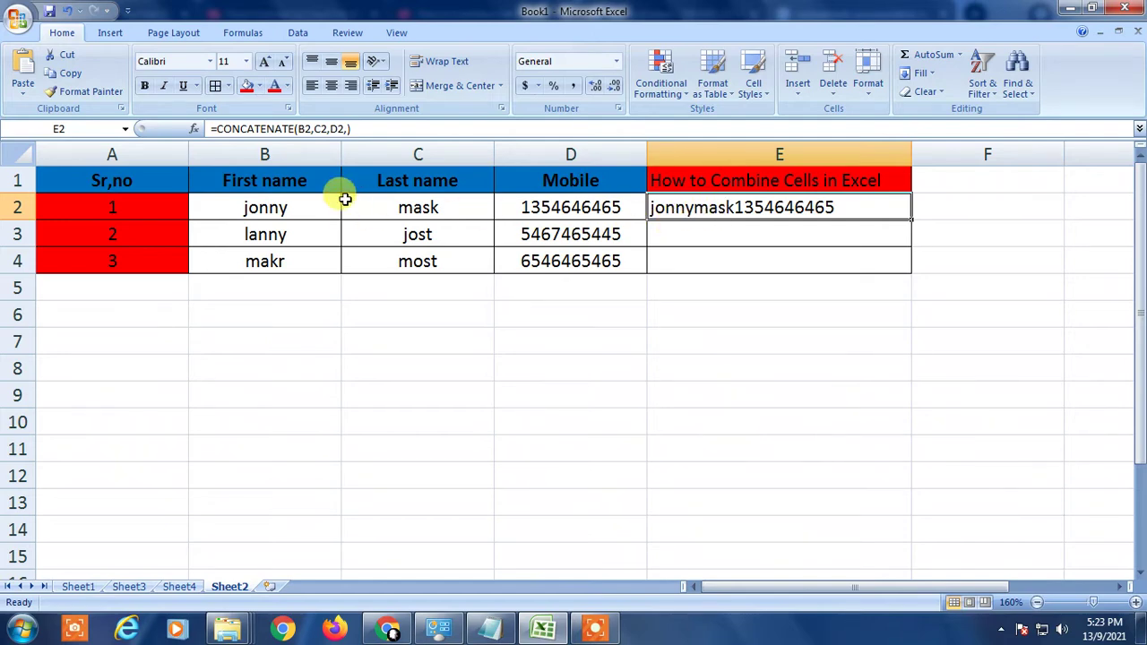
{"action": "left_click", "coordinate": [268, 211]}
{"action": "left_click", "coordinate": [418, 212]}
{"action": "left_click", "coordinate": [558, 207]}
{"action": "left_click", "coordinate": [276, 209]}
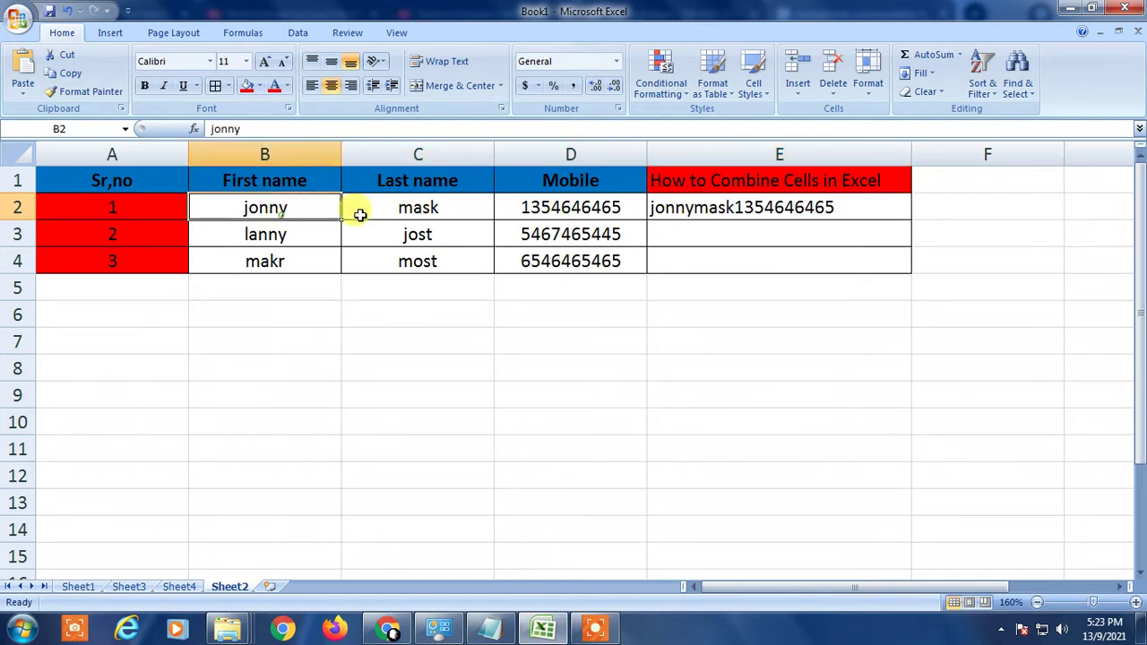
{"action": "left_click", "coordinate": [418, 213]}
{"action": "left_click", "coordinate": [578, 210]}
{"action": "left_click", "coordinate": [680, 237]}
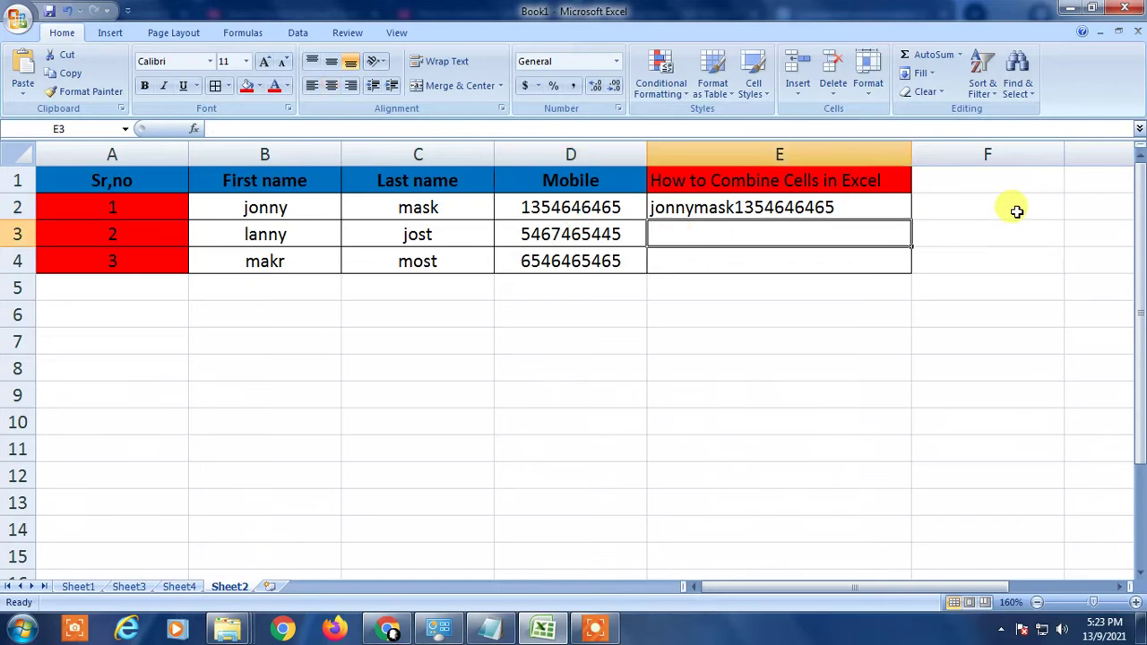
- Start E3's formula as =CONCATENATE(B3," " and remove a stray closing parenthesis
{"action": "type", "text": "="}
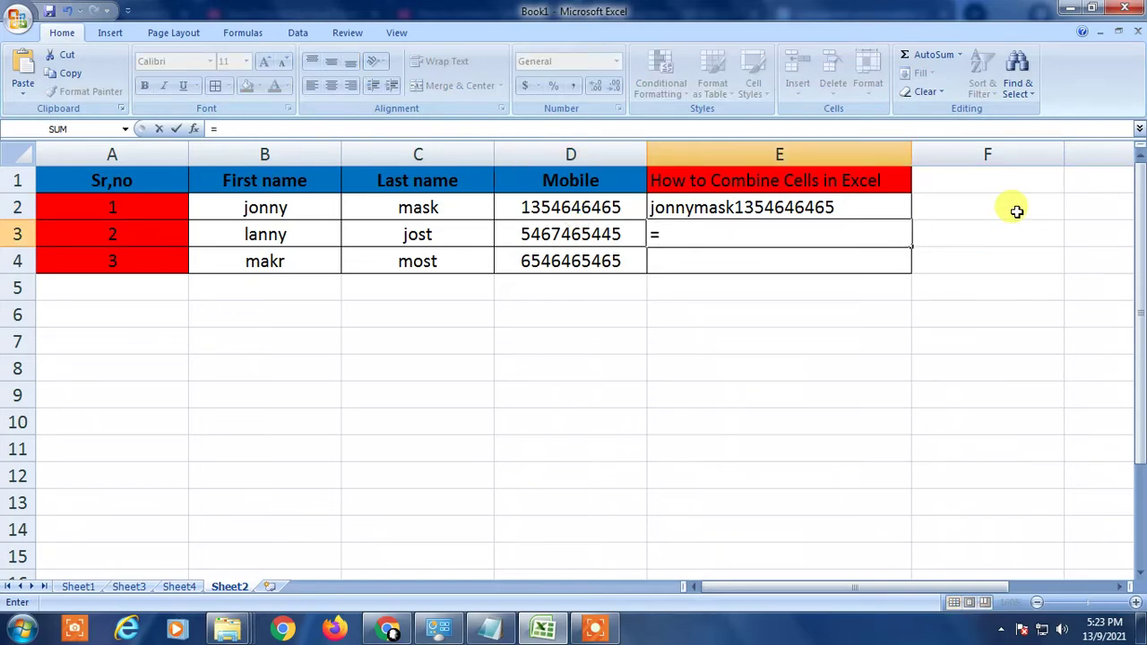
{"action": "type", "text": "con"}
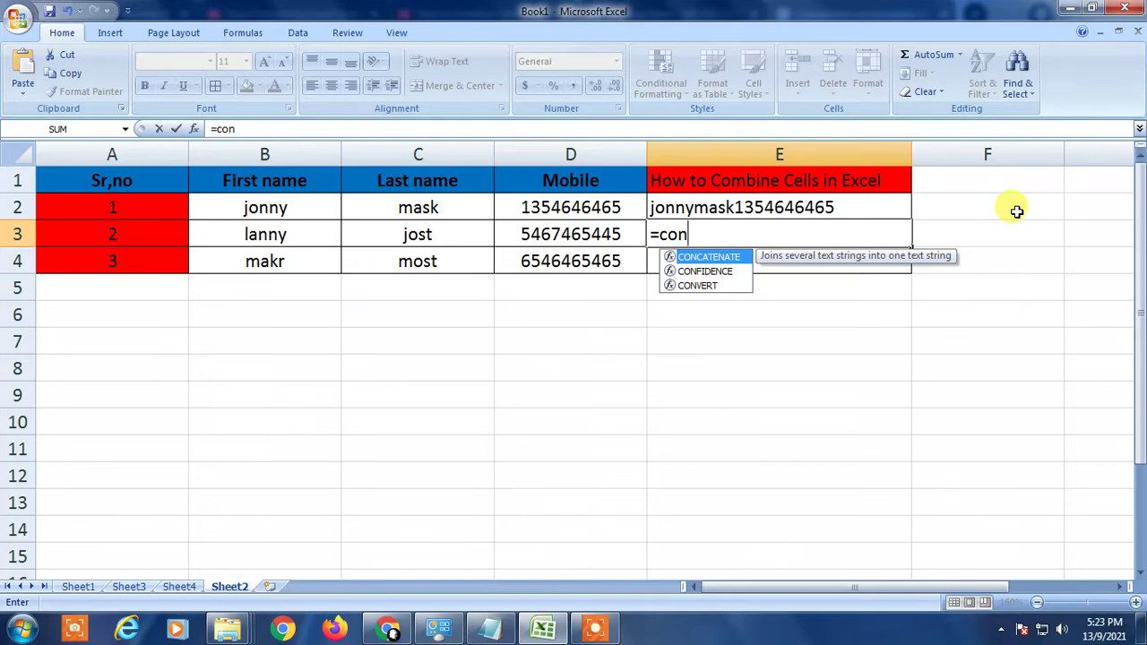
{"action": "key", "text": "Tab"}
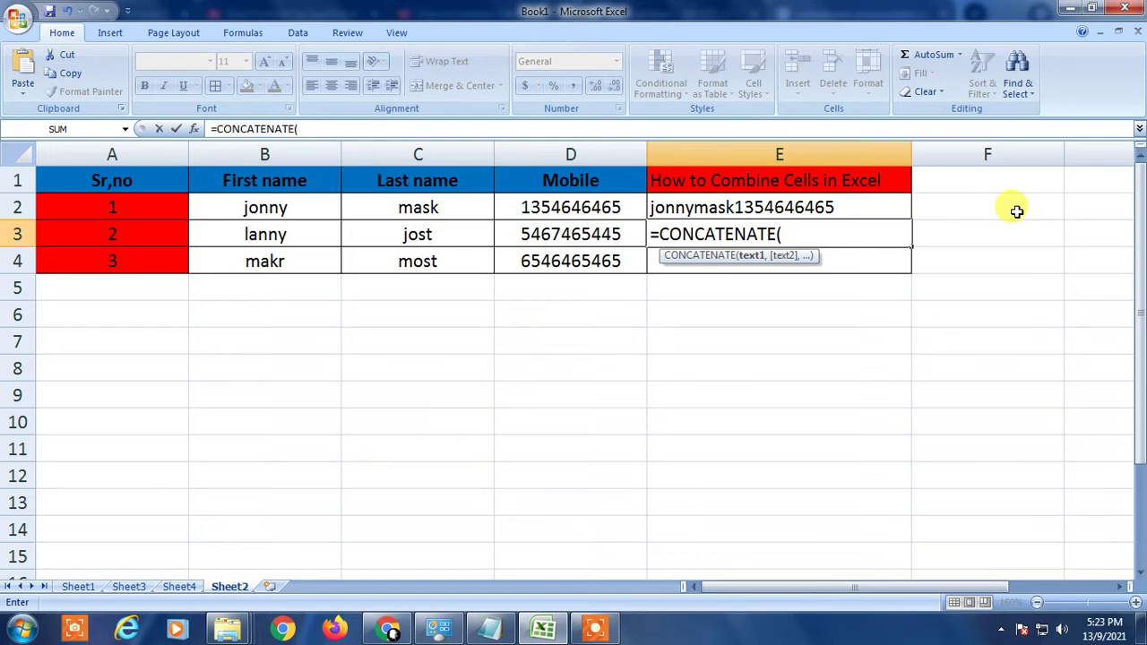
{"action": "key", "text": "Left"}
{"action": "key", "text": "Left"}
{"action": "key", "text": "Left"}
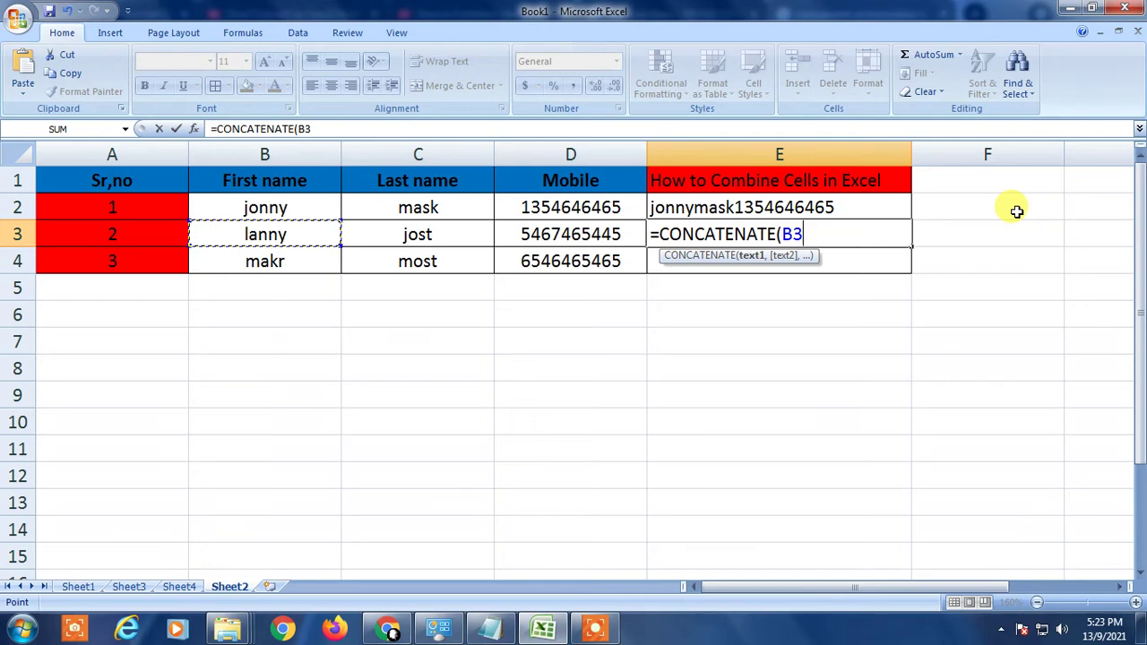
{"action": "type", "text": ","}
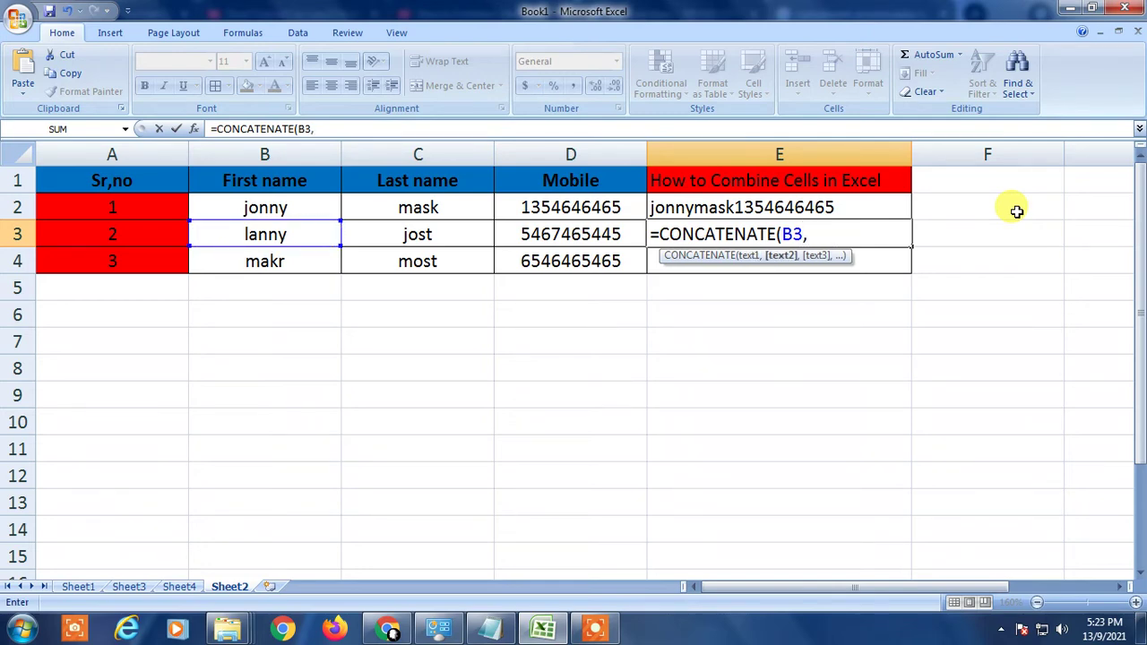
{"action": "type", "text": "\" \""}
{"action": "key", "text": "Left"}
{"action": "key", "text": "Left"}
{"action": "key", "text": "Right"}
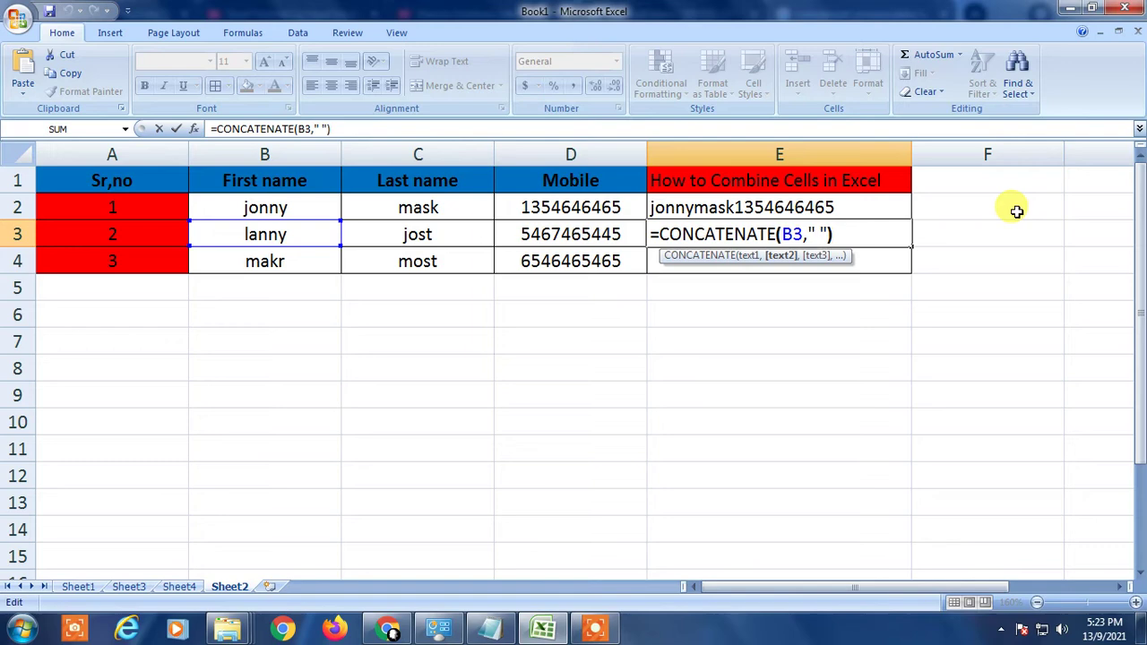
{"action": "type", "text": ")"}
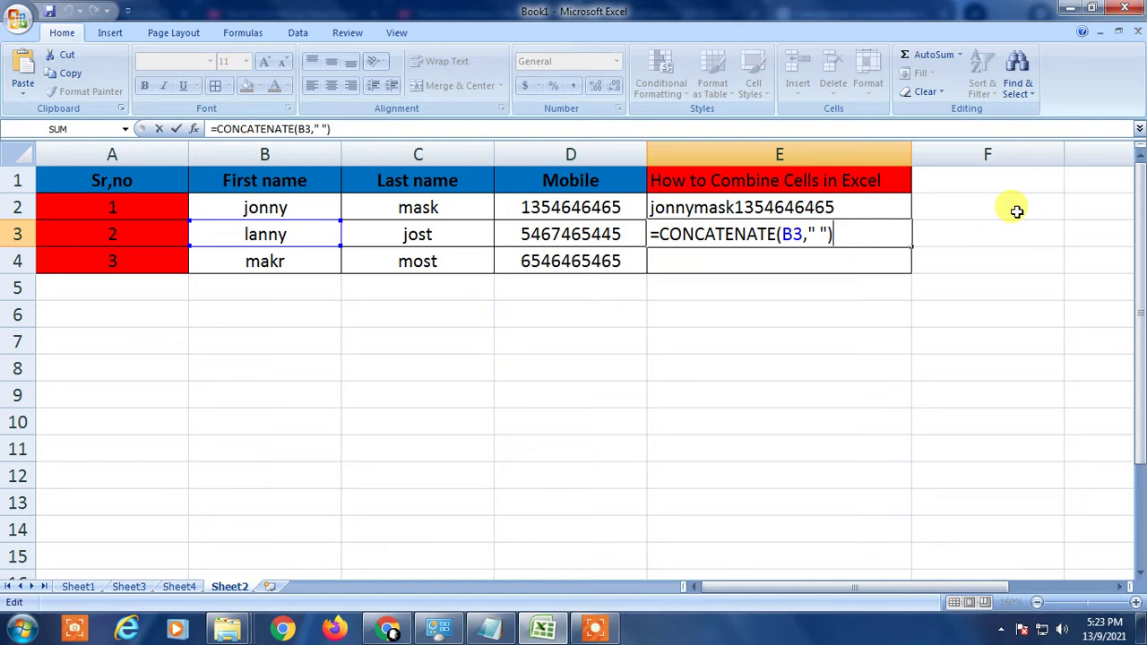
{"action": "key", "text": "BackSpace"}
{"action": "key", "text": "Left"}
{"action": "key", "text": "Left"}
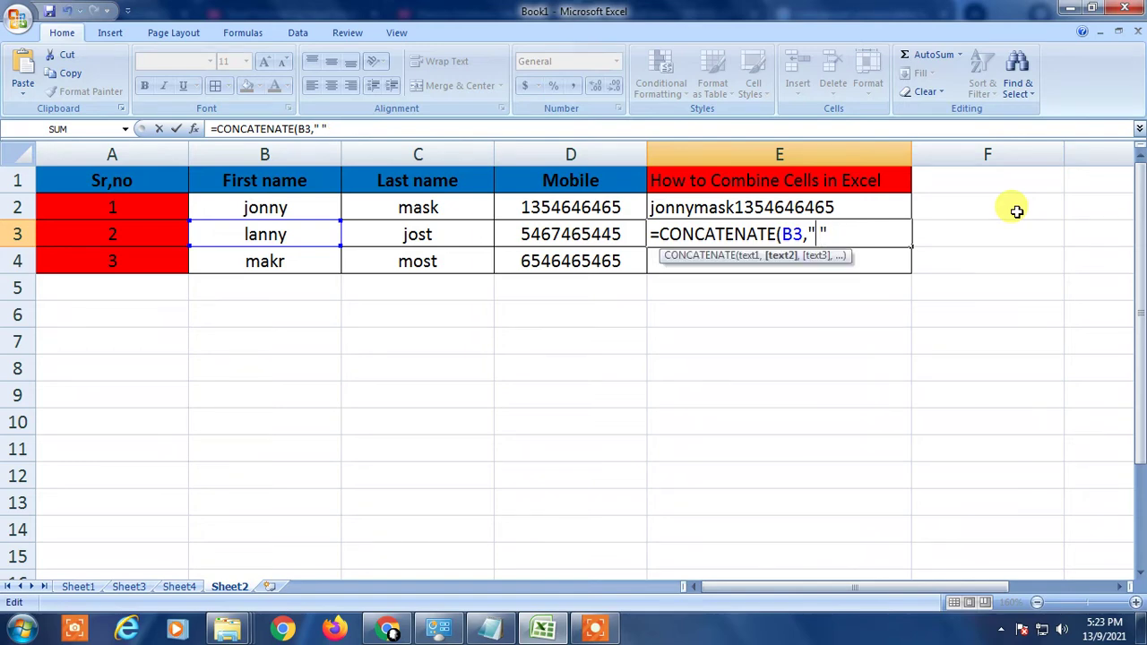
{"action": "key", "text": "Right"}
{"action": "key", "text": "Right"}
{"action": "type", "text": ","}
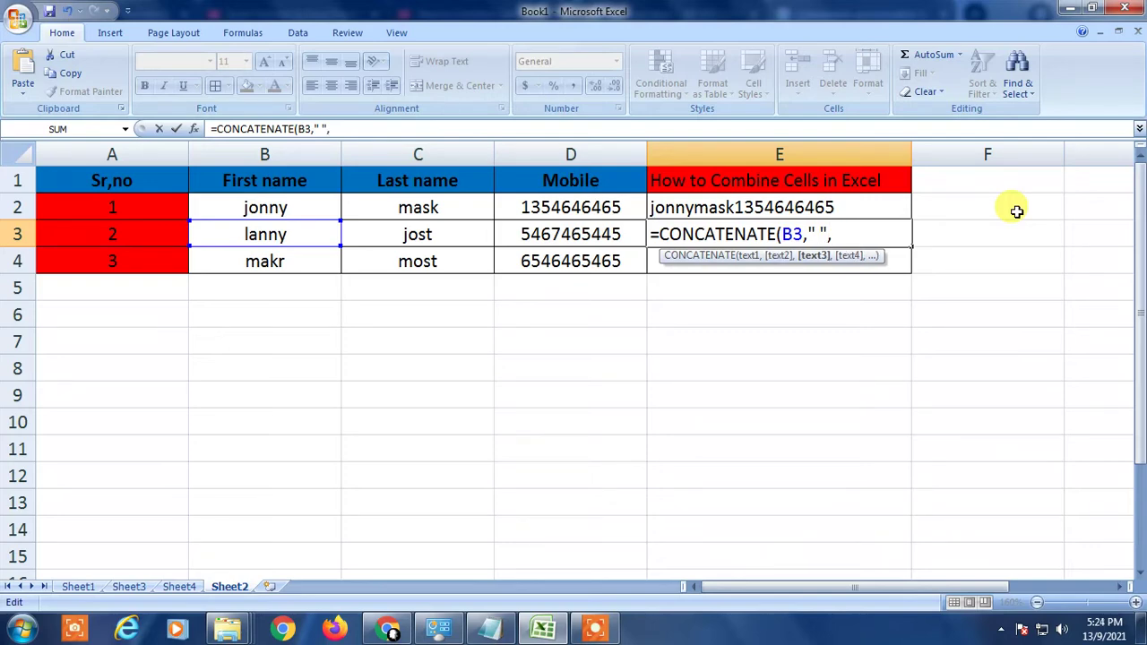
{"action": "left_click", "coordinate": [395, 230]}
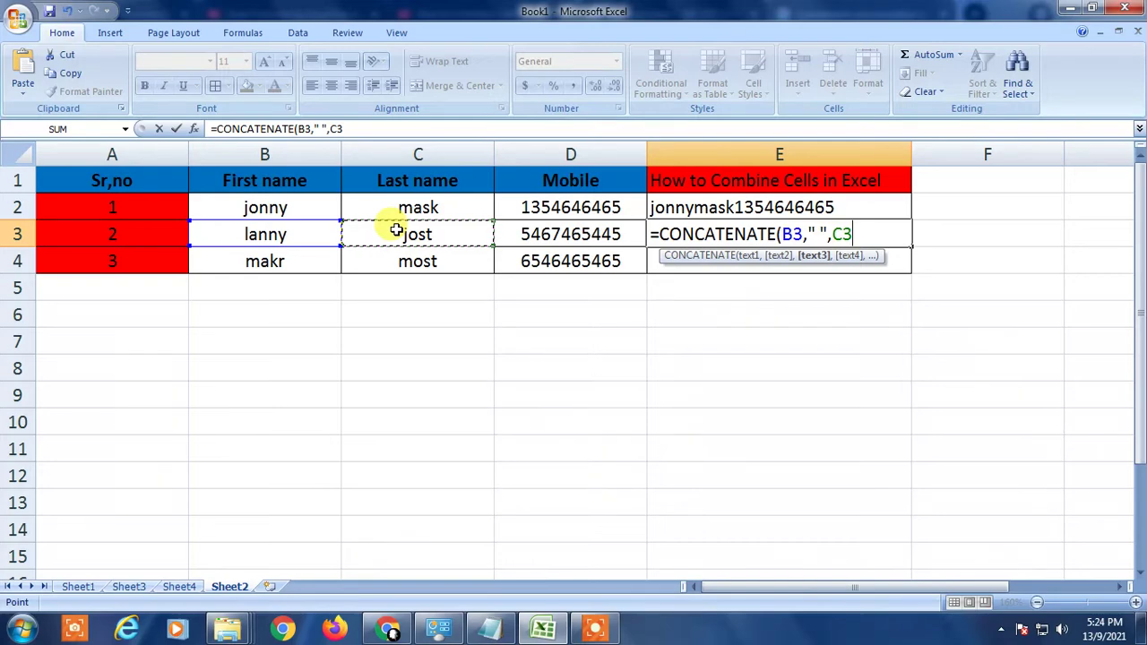
{"action": "type", "text": ","}
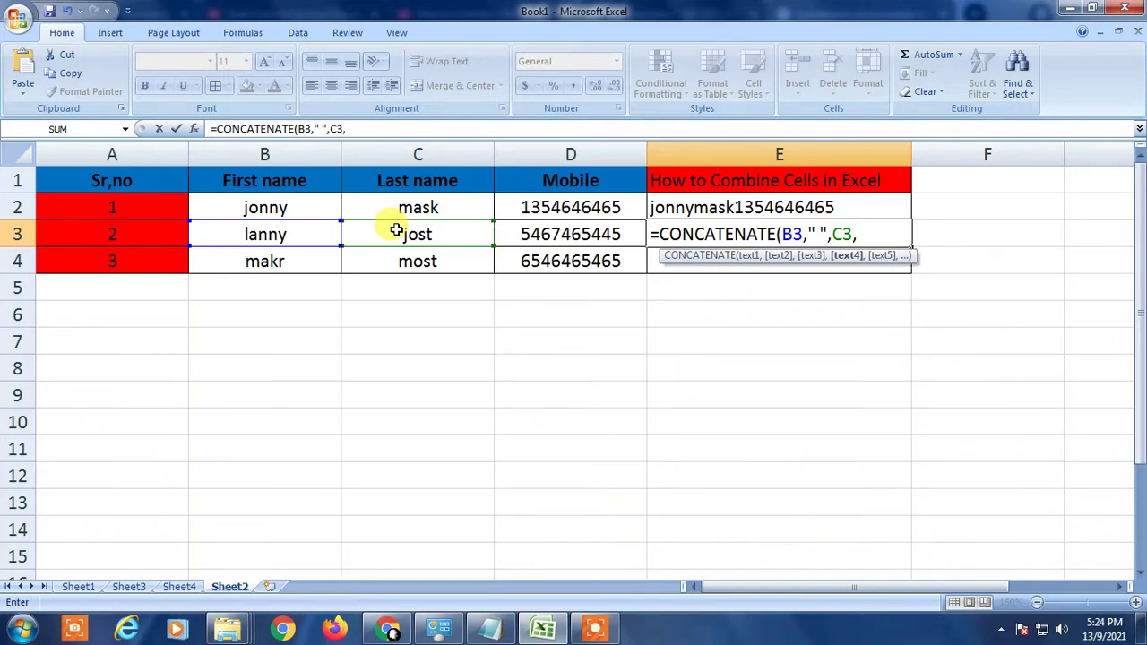
{"action": "type", "text": "\" \","}
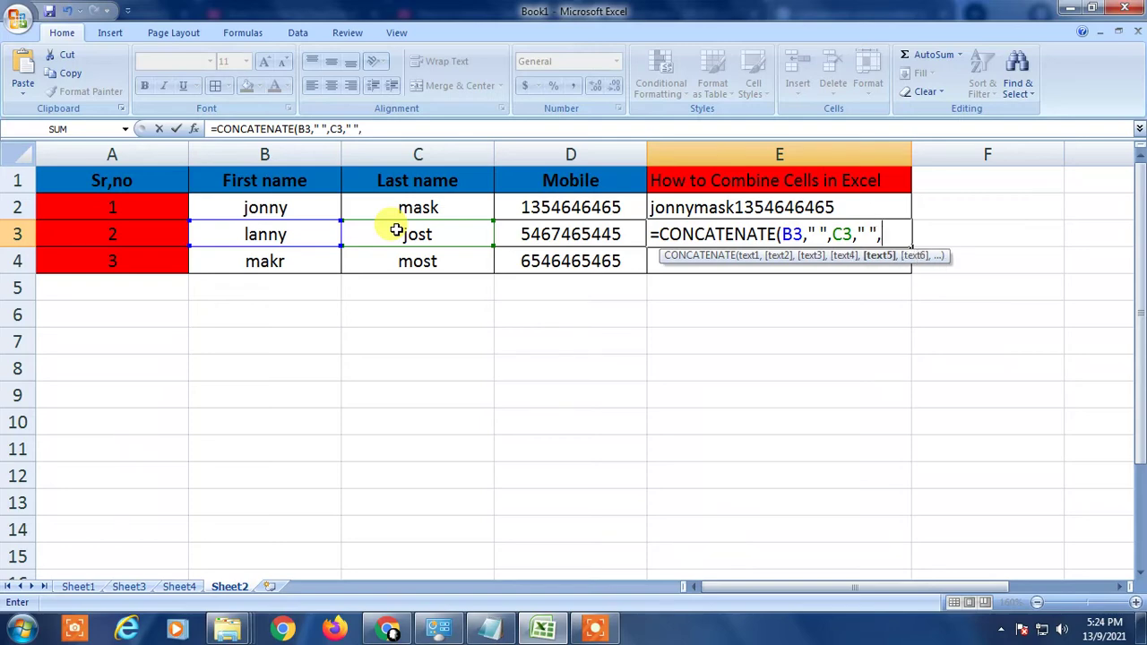
{"action": "left_click", "coordinate": [503, 228]}
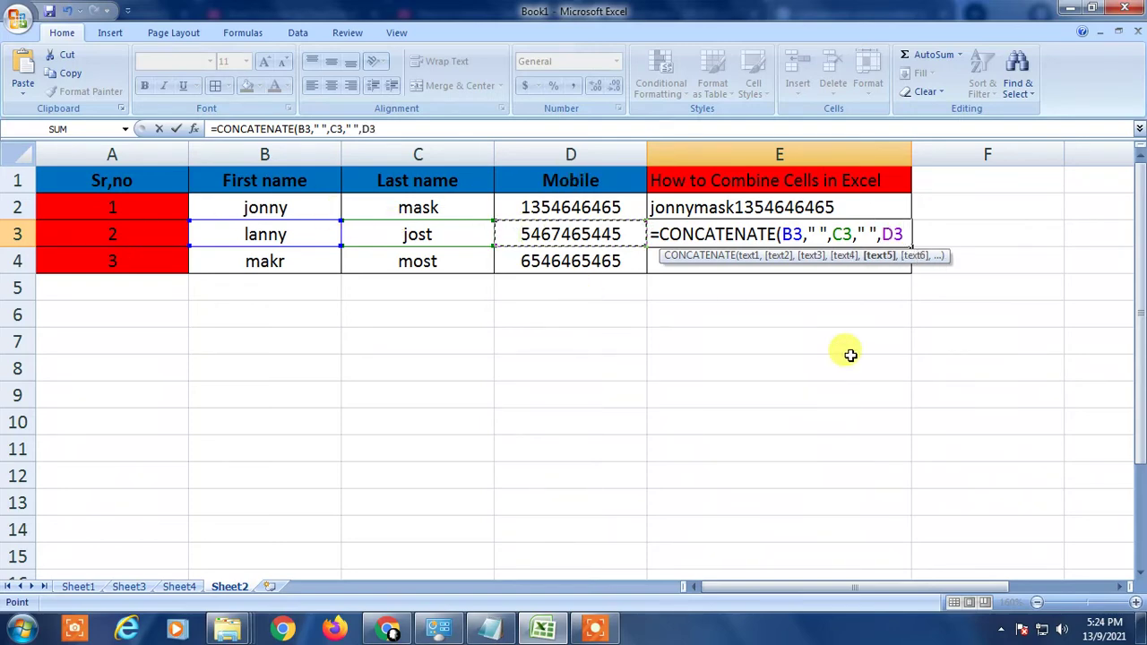
{"action": "type", "text": ")"}
{"action": "key", "text": "Return"}
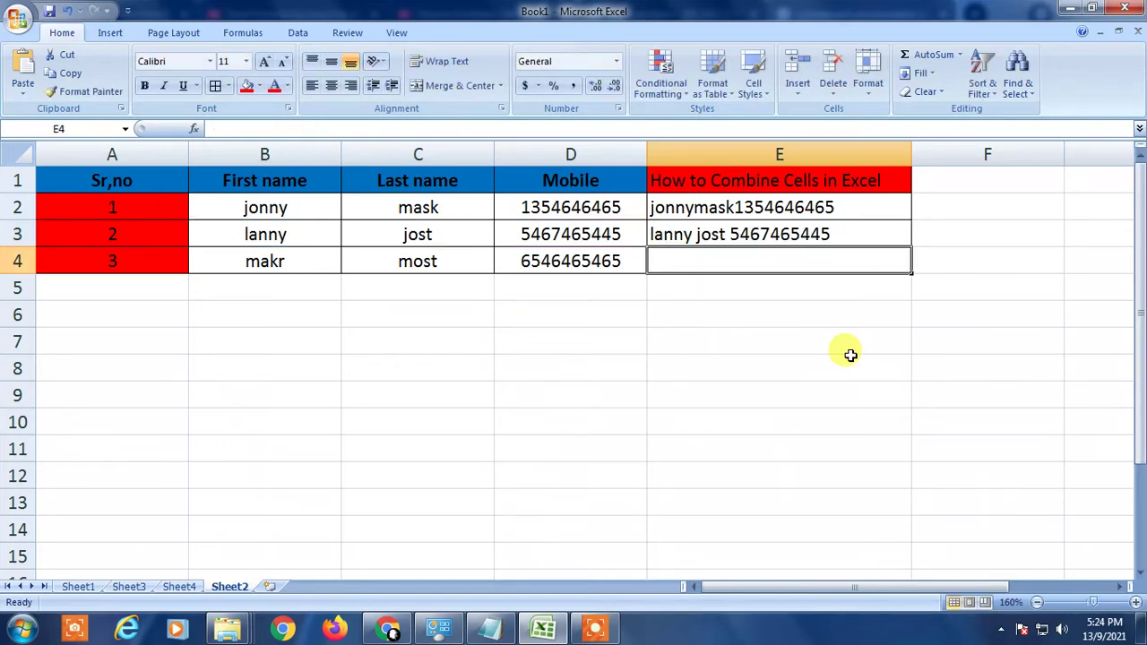
{"action": "key", "text": "Up"}
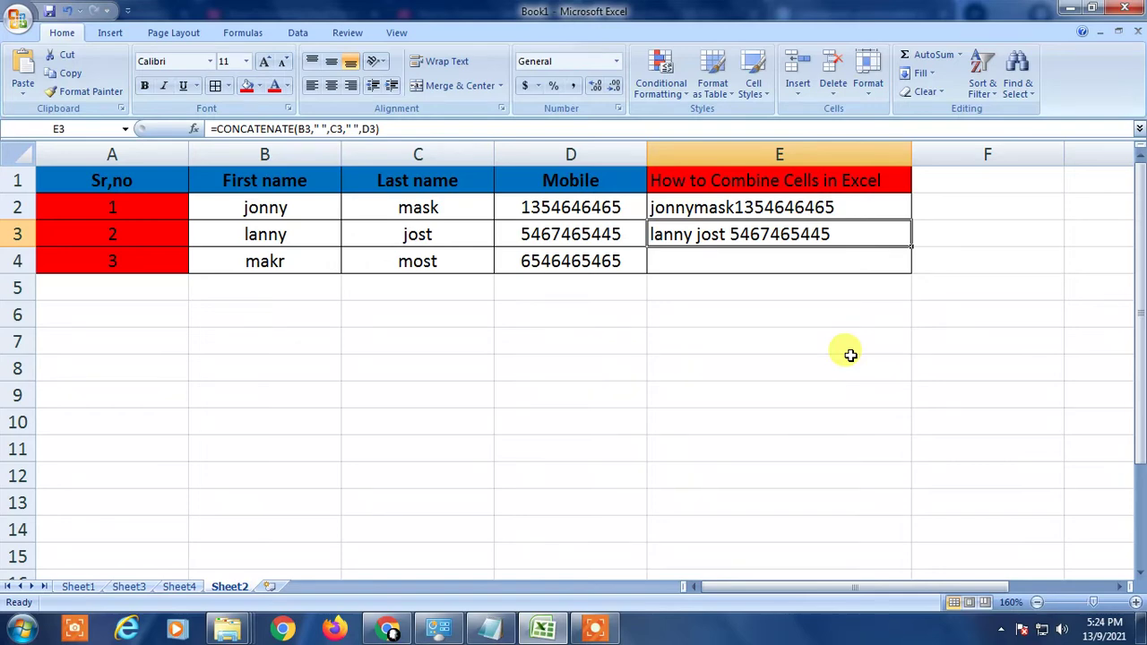
{"action": "key", "text": "Down"}
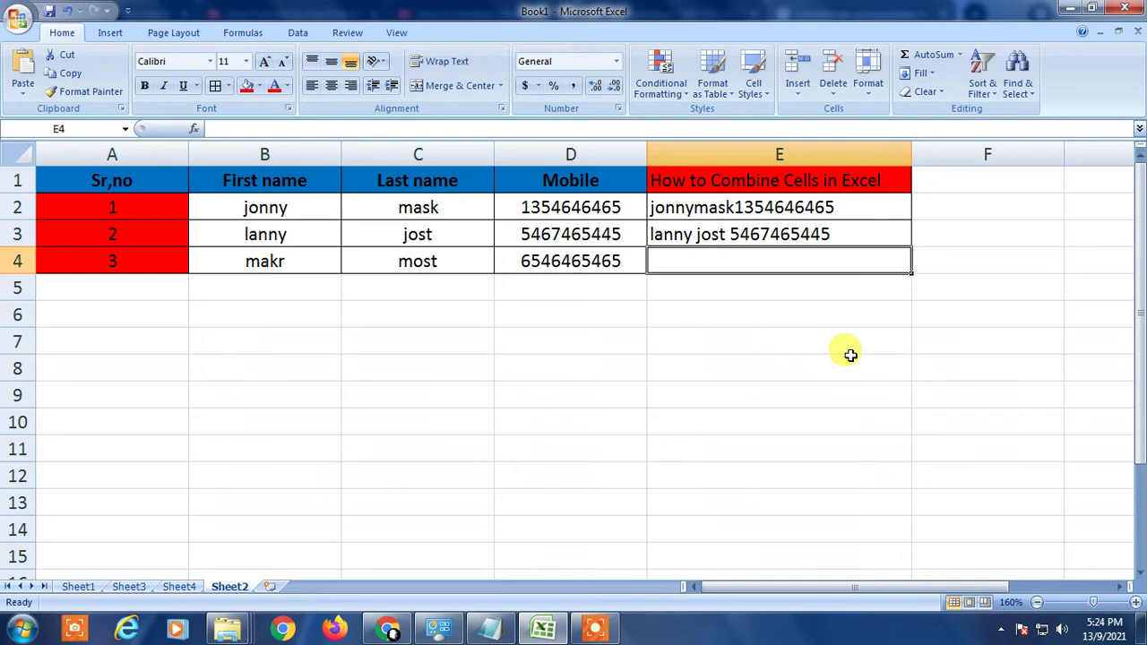
- Begin E4's formula as =CONCATENATE(B4," ",24," ", with space separators
{"action": "type", "text": "=con"}
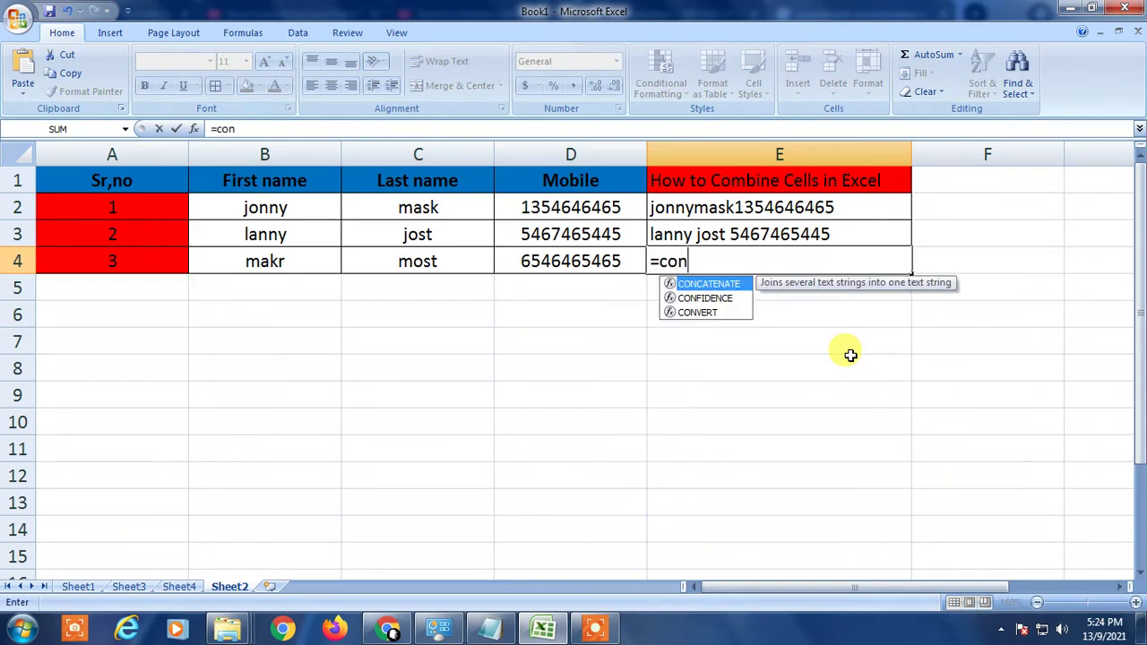
{"action": "key", "text": "Tab"}
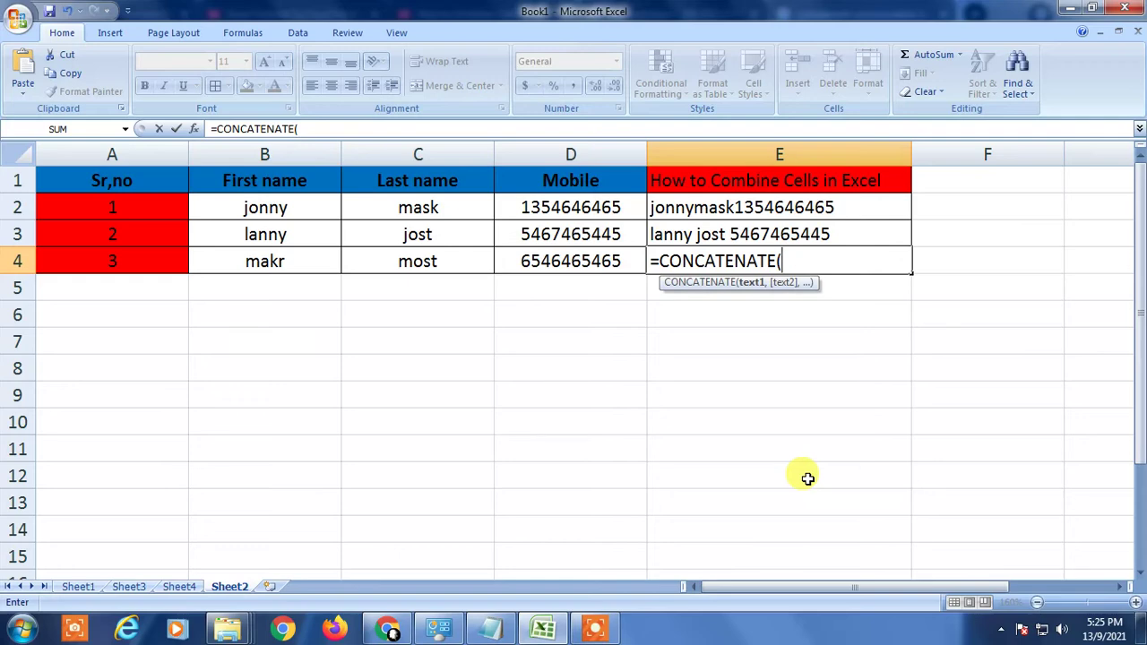
{"action": "key", "text": "Left"}
{"action": "key", "text": "Left"}
{"action": "key", "text": "Left"}
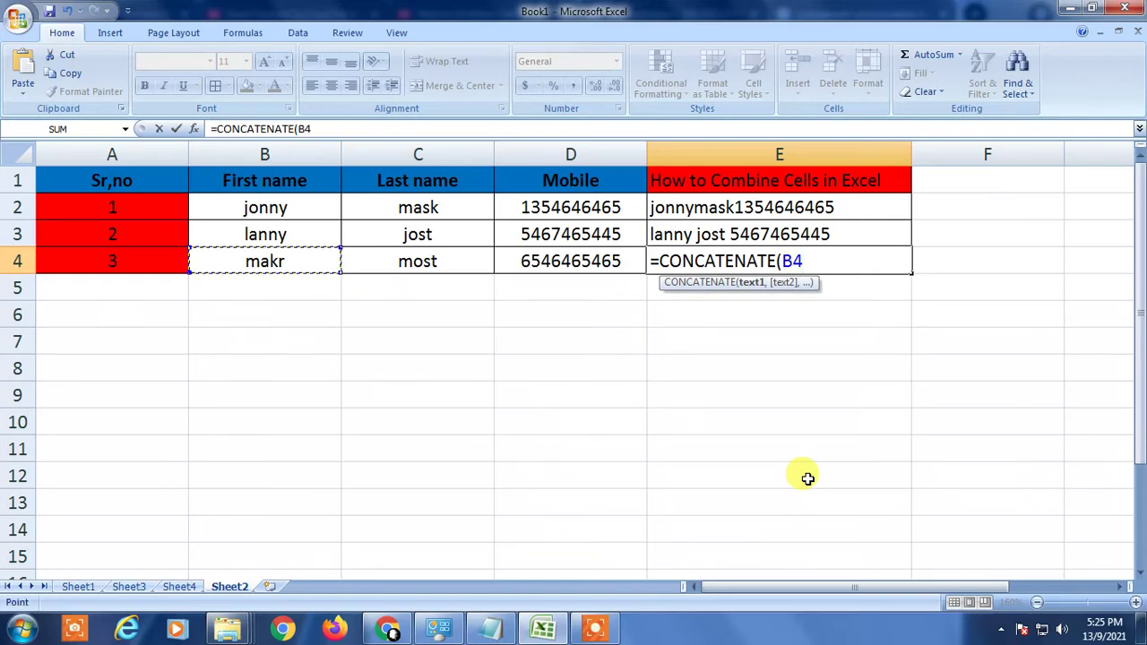
{"action": "type", "text": ","}
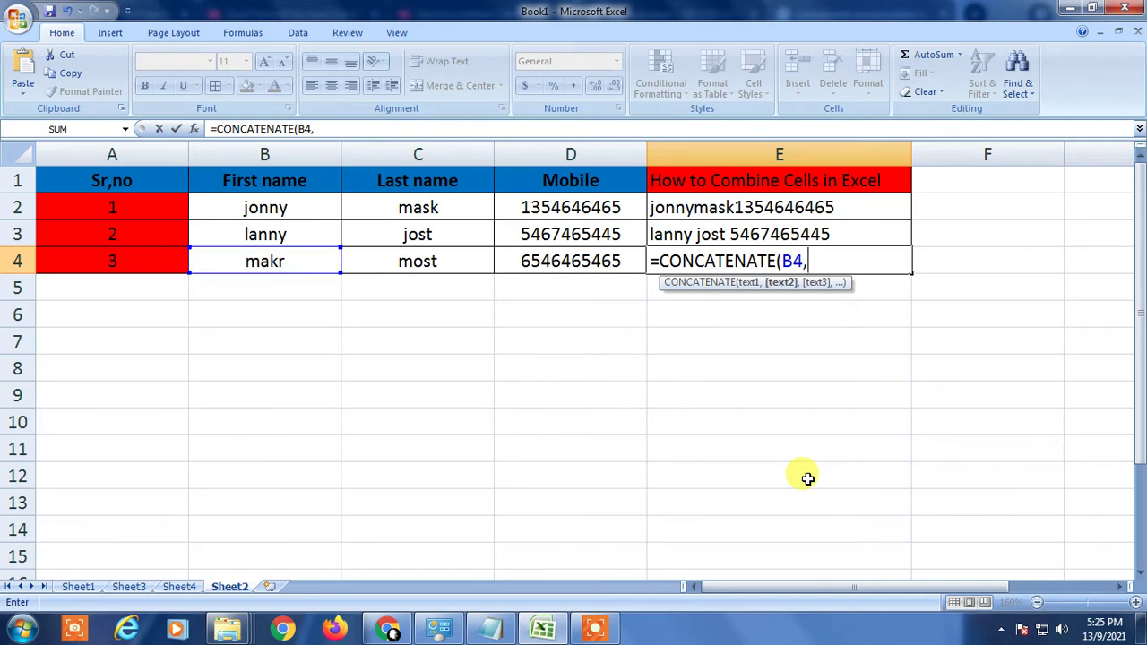
{"action": "type", "text": "\" \","}
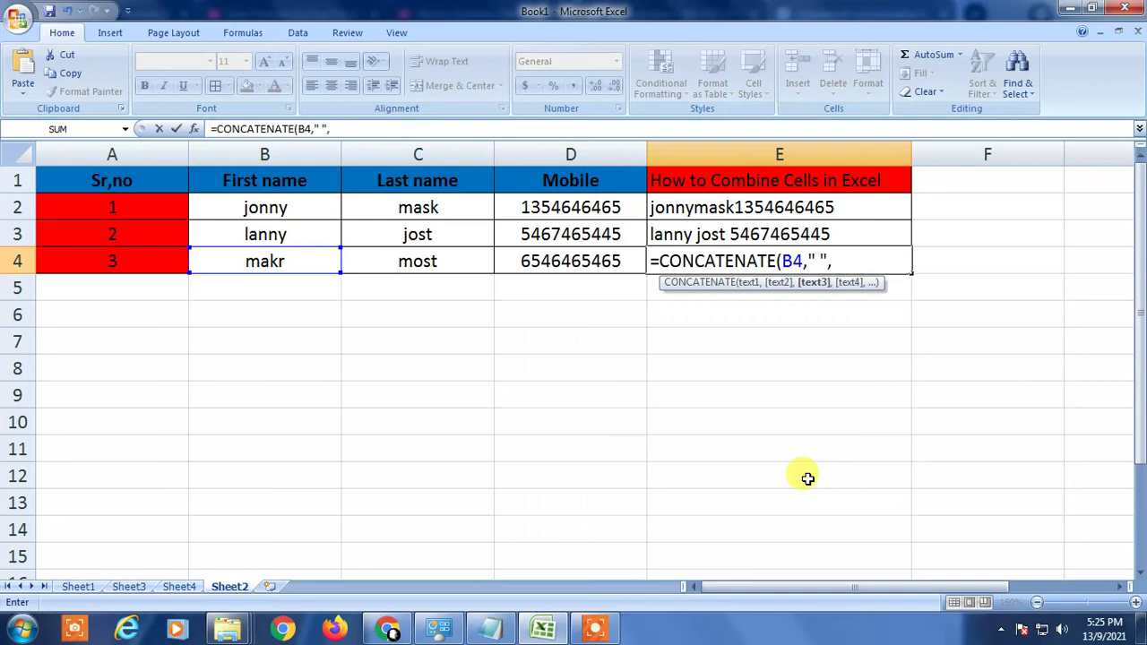
{"action": "type", "text": "24,"}
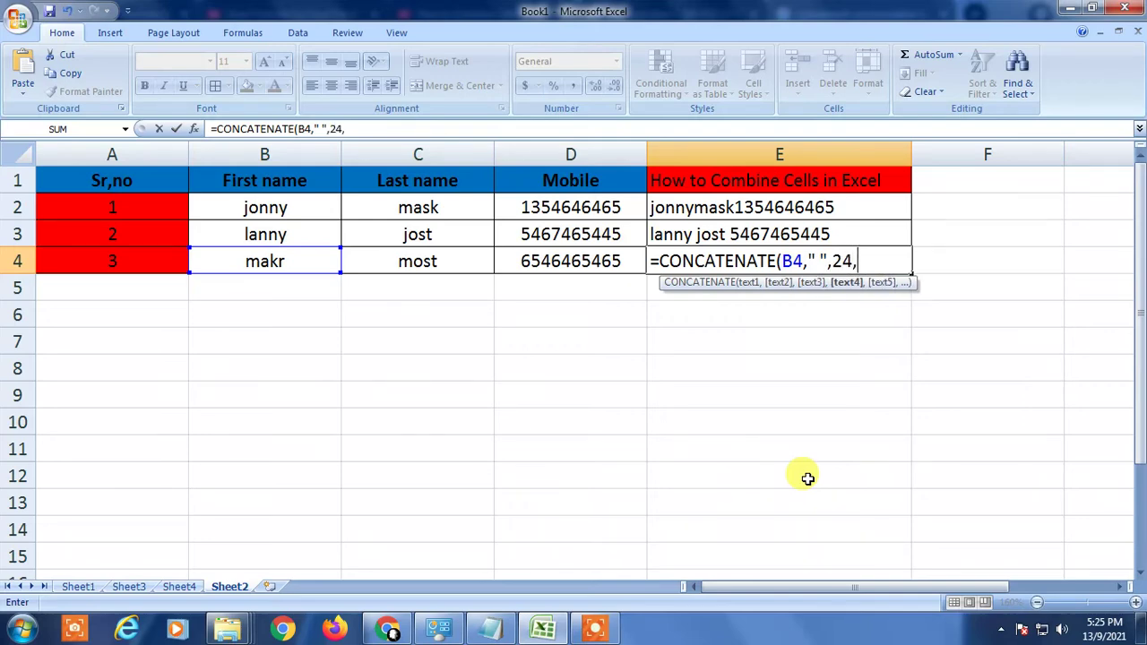
{"action": "type", "text": "\"\""}
{"action": "key", "text": "Left"}
{"action": "key", "text": "Right"}
{"action": "type", "text": ","}
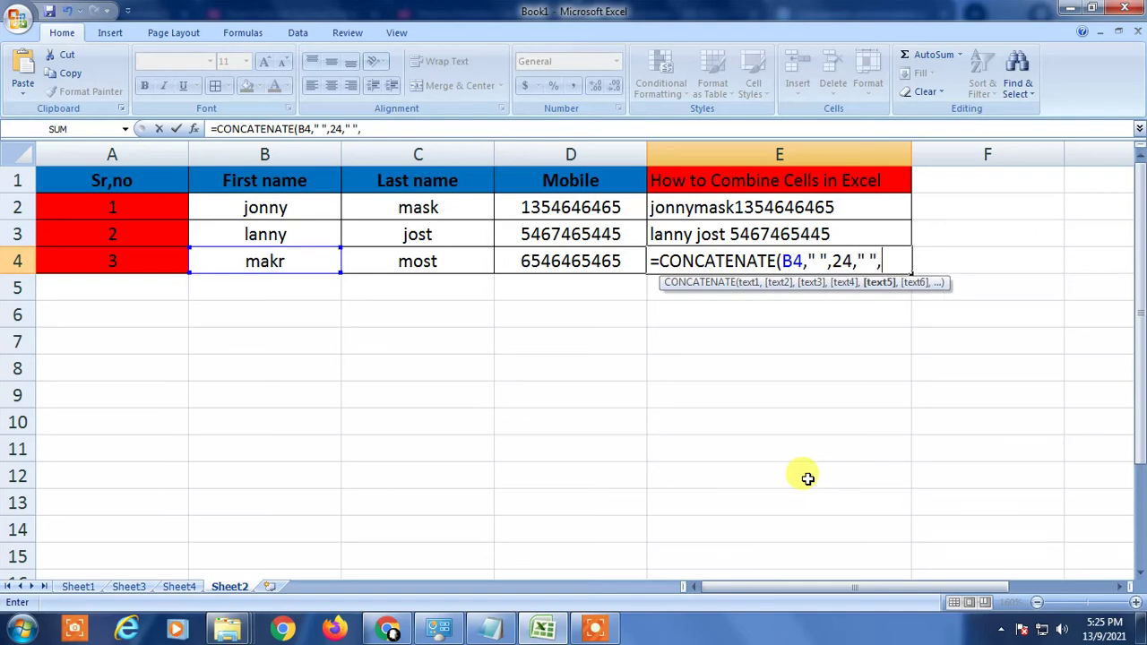
{"action": "left_click", "coordinate": [412, 264]}
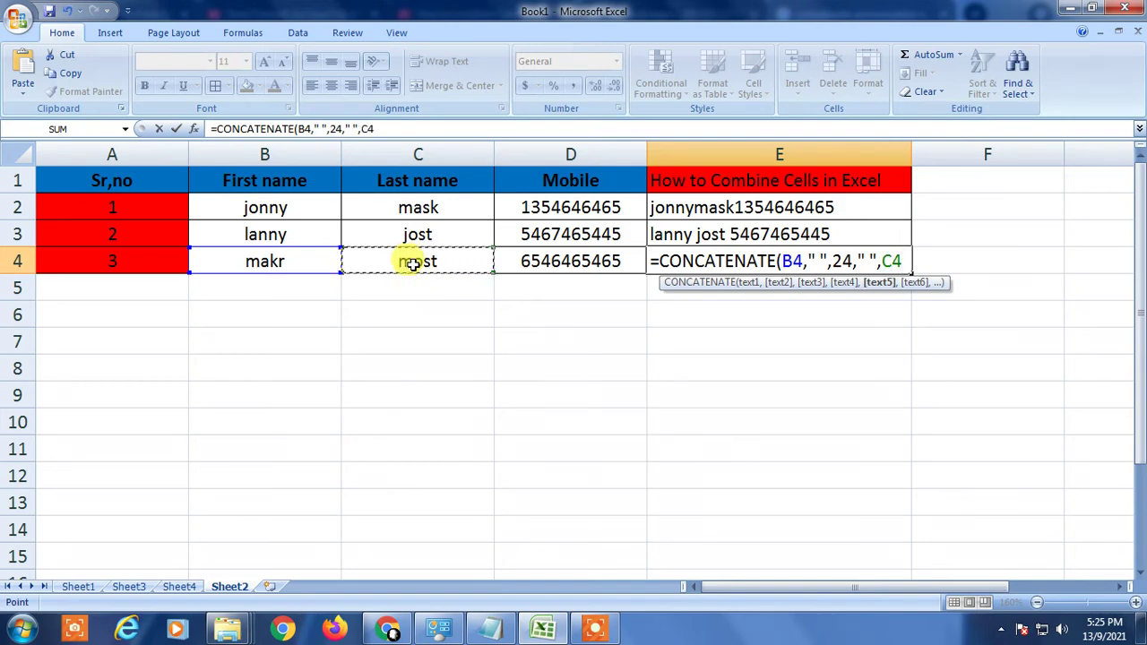
{"action": "type", "text": ","}
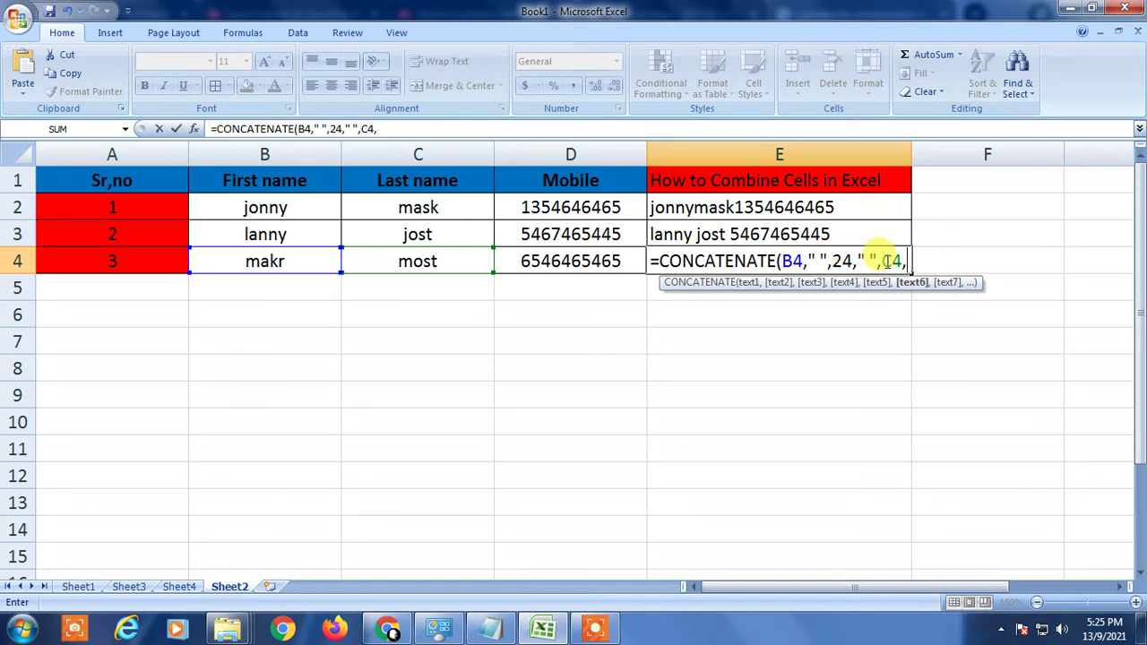
{"action": "left_click", "coordinate": [584, 266]}
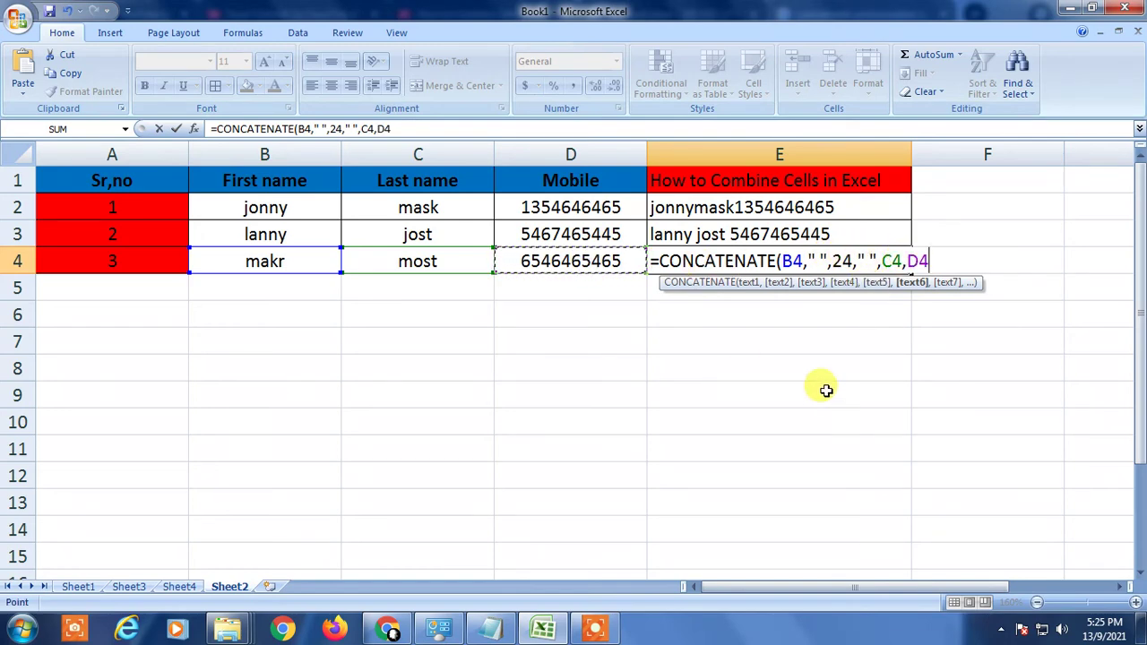
{"action": "type", "text": ")"}
{"action": "key", "text": "Return"}
{"action": "key", "text": "Up"}
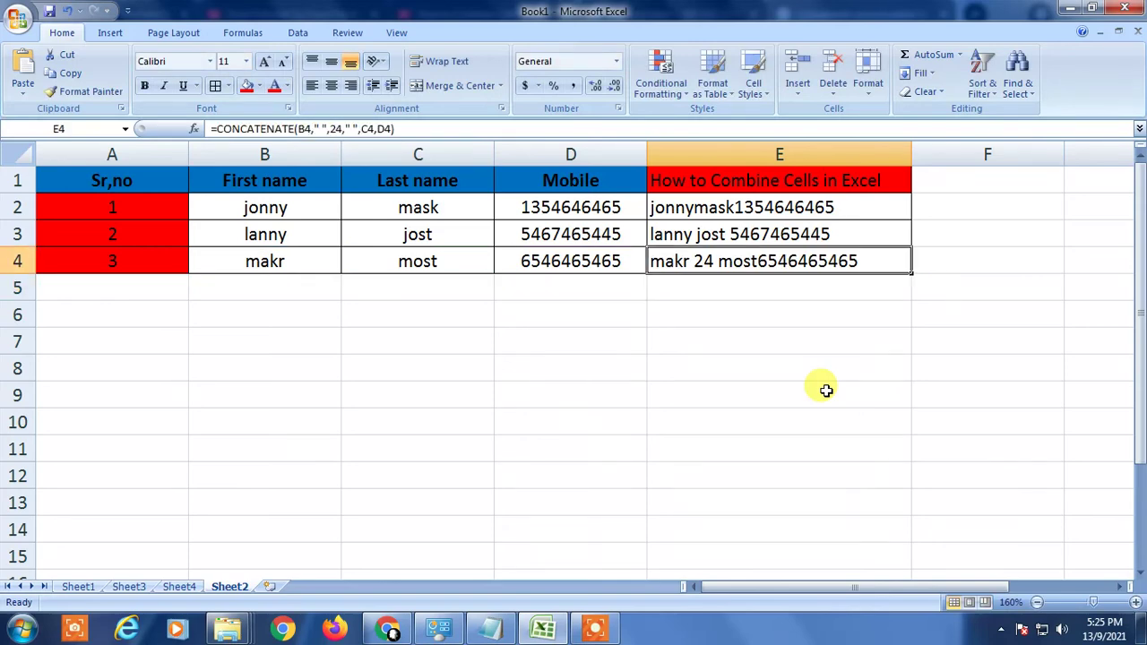
{"action": "double_click", "coordinate": [758, 261]}
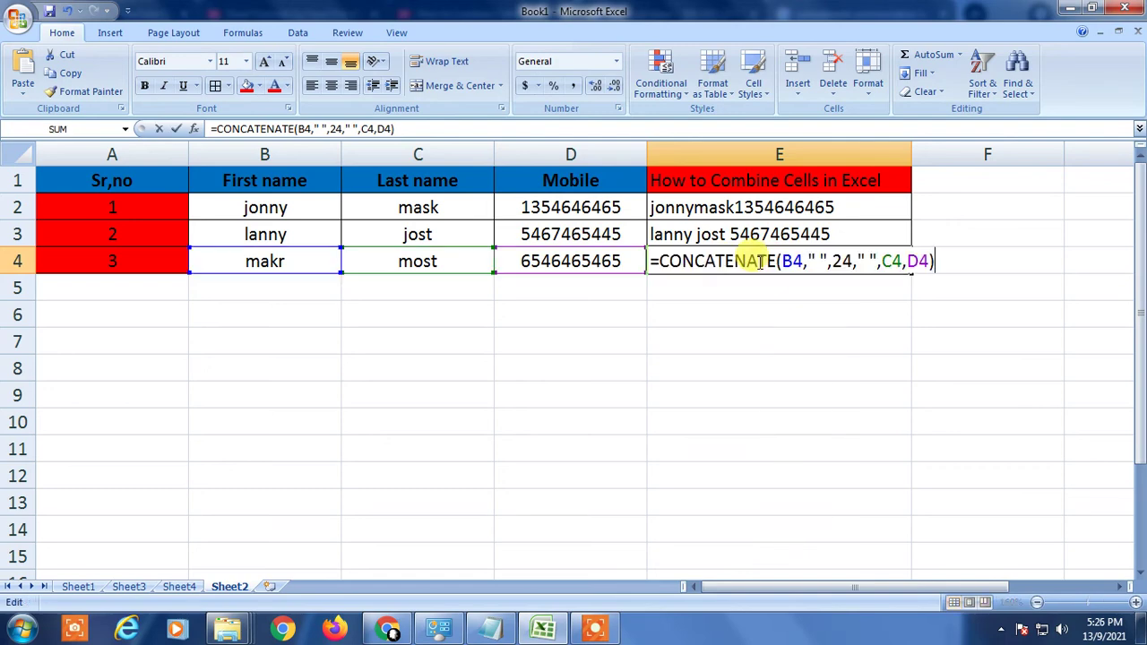
{"action": "left_click", "coordinate": [903, 261]}
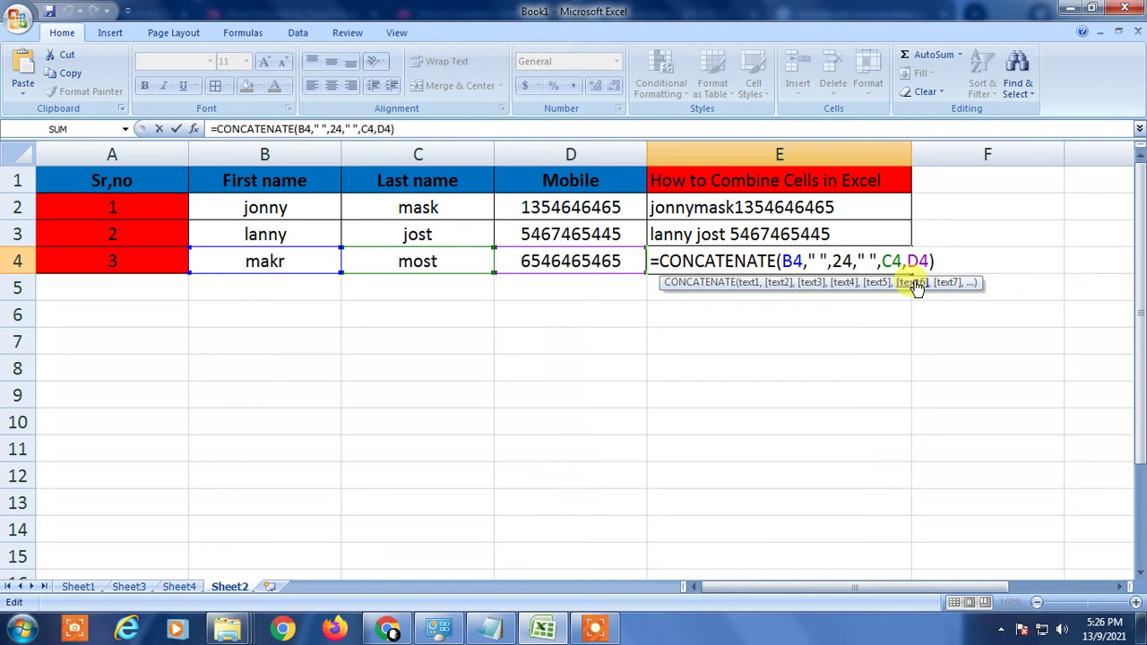
{"action": "type", "text": "\" \""}
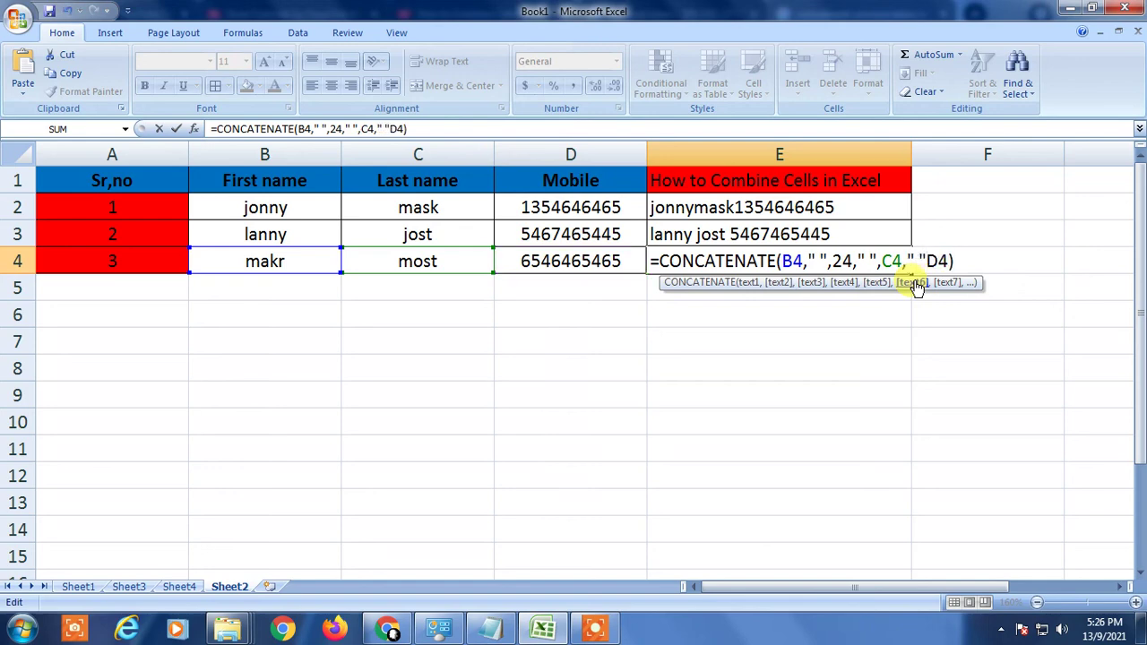
{"action": "type", "text": ","}
{"action": "key", "text": "Return"}
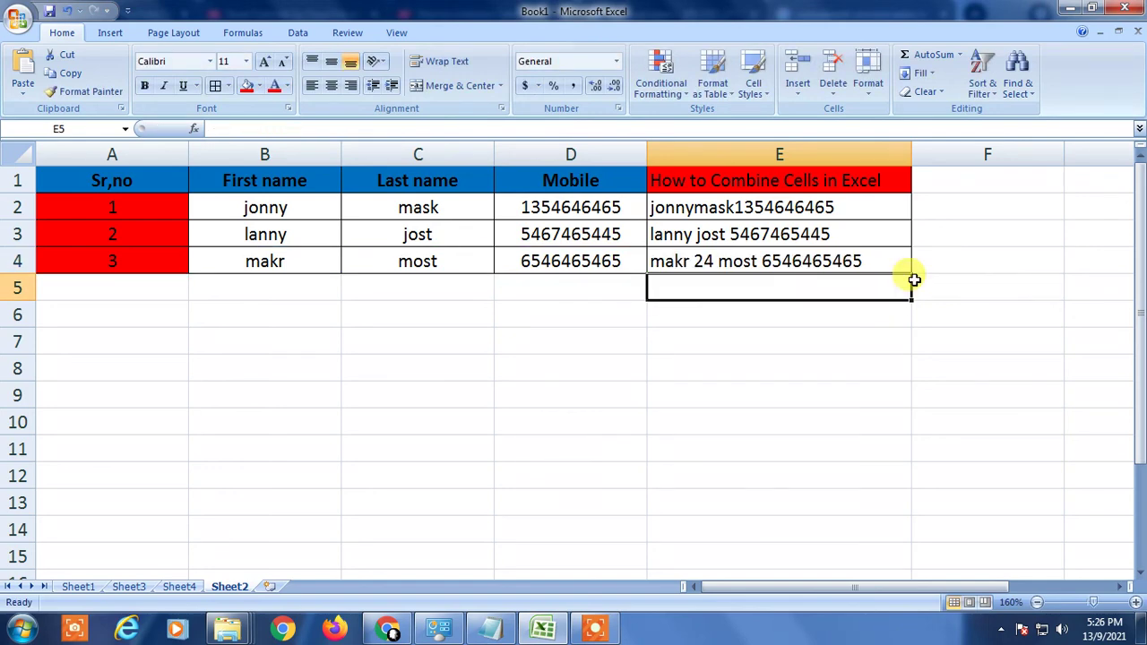
{"action": "key", "text": "Up"}
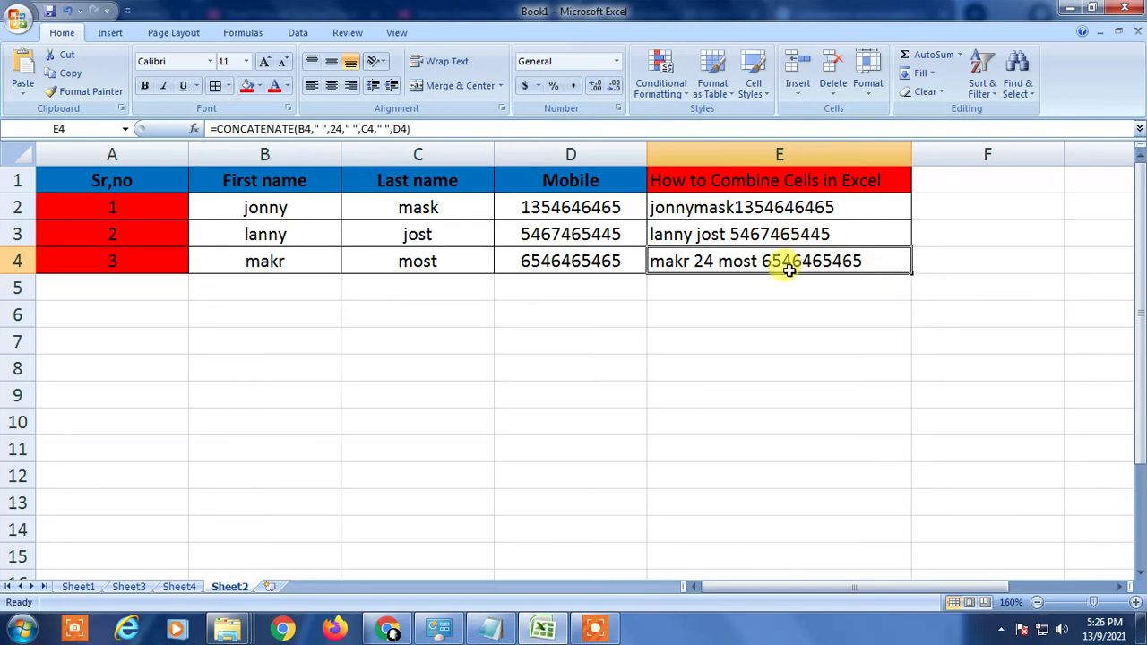
{"action": "left_click", "coordinate": [720, 359]}
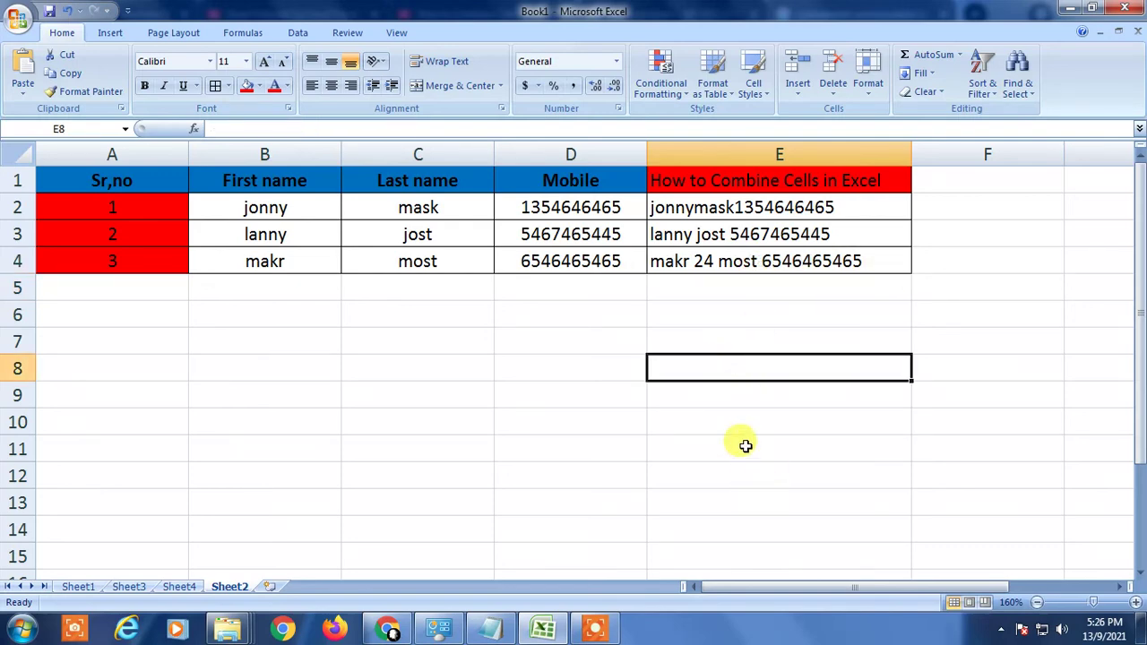
- Select B2 and minimise Excel to show the desktop with Windows+D
{"action": "key", "text": "super"}
{"action": "key", "text": "super"}
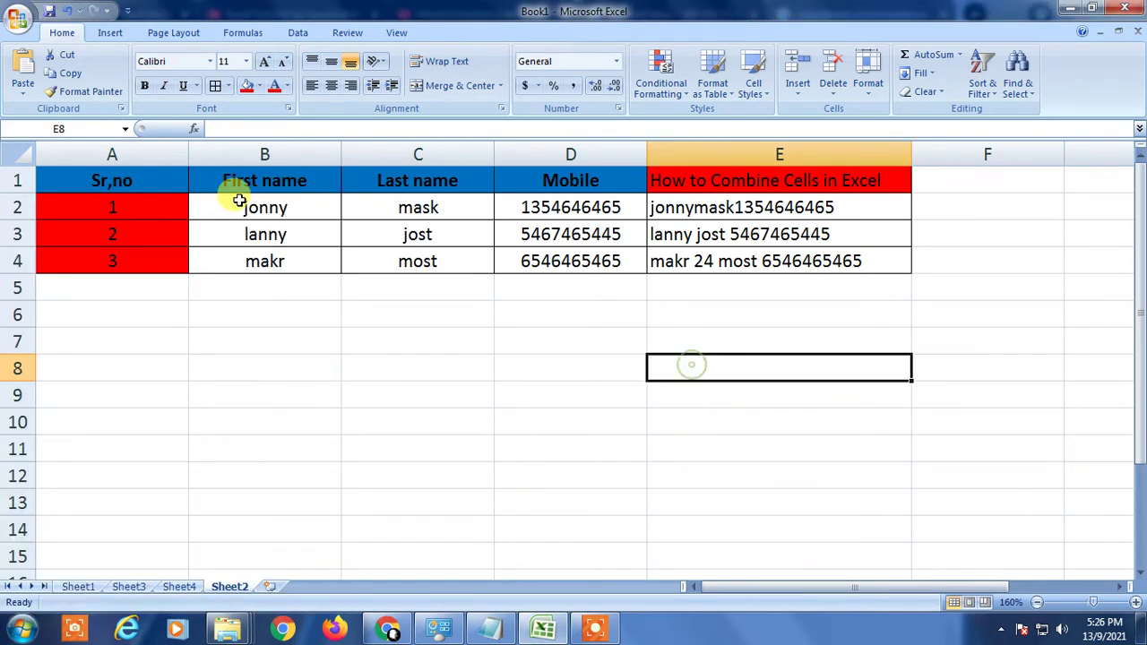
{"action": "left_click", "coordinate": [313, 209]}
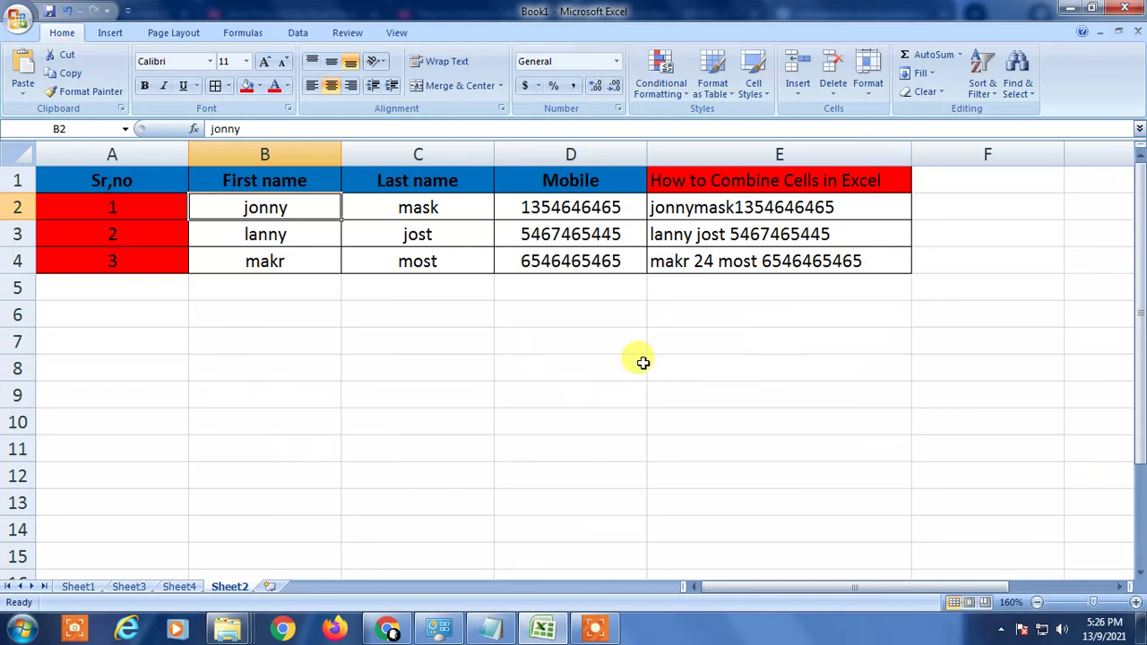
{"action": "key", "text": "super+d"}
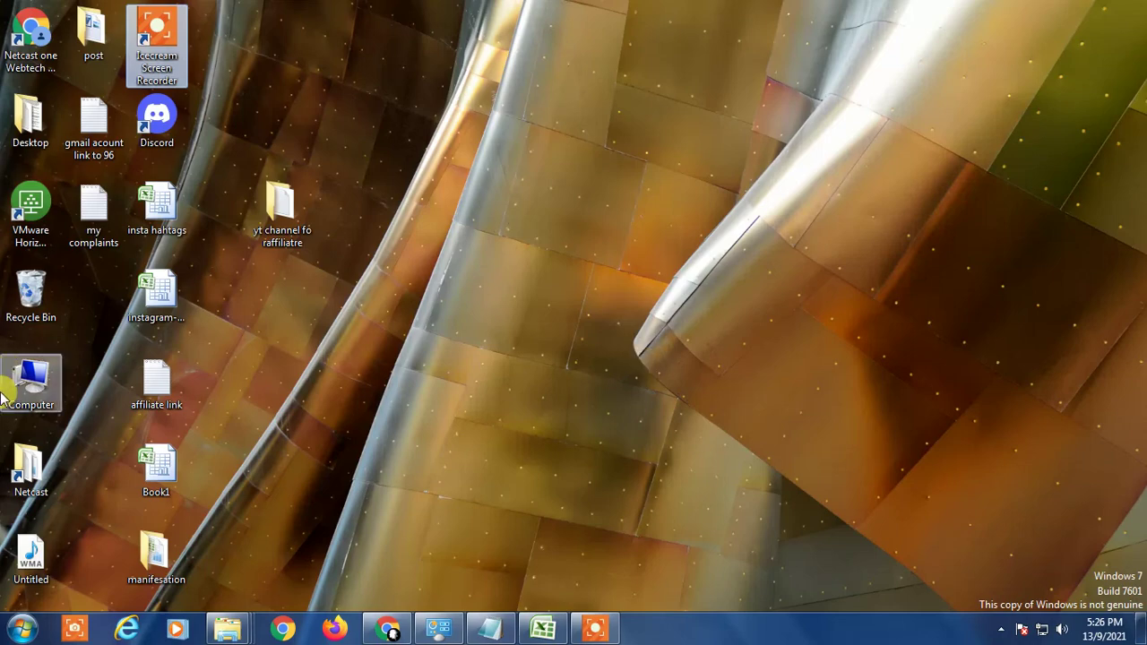